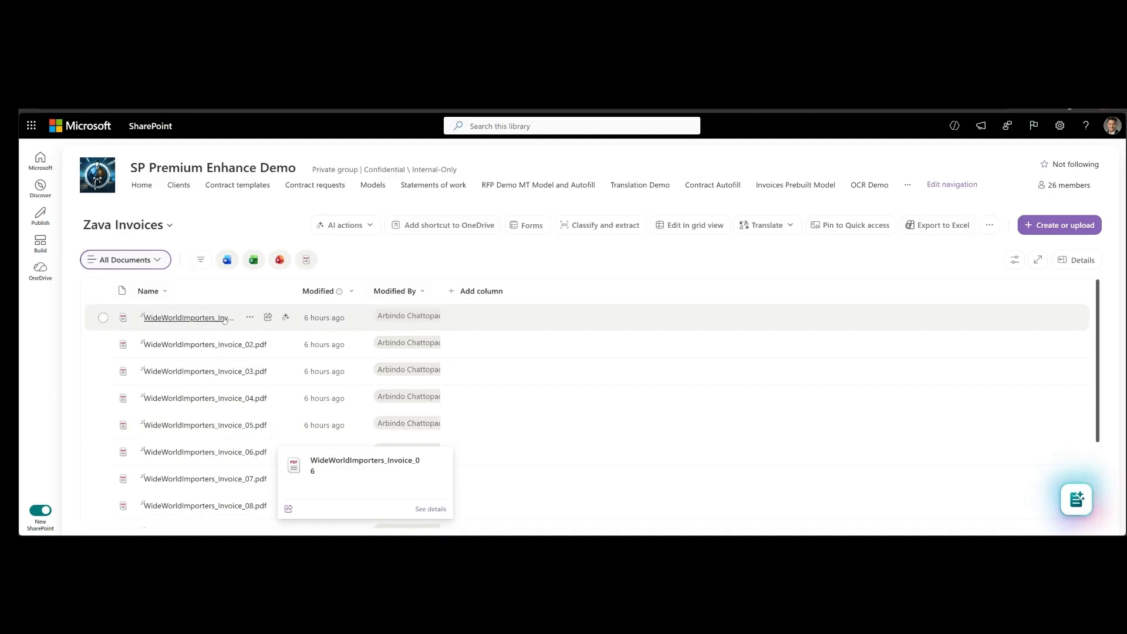
Step: Open WideWorldImporters_Invoice_01.pdf from the Zava Invoices library to examine its contents, and close the preview
left_click(225, 318)
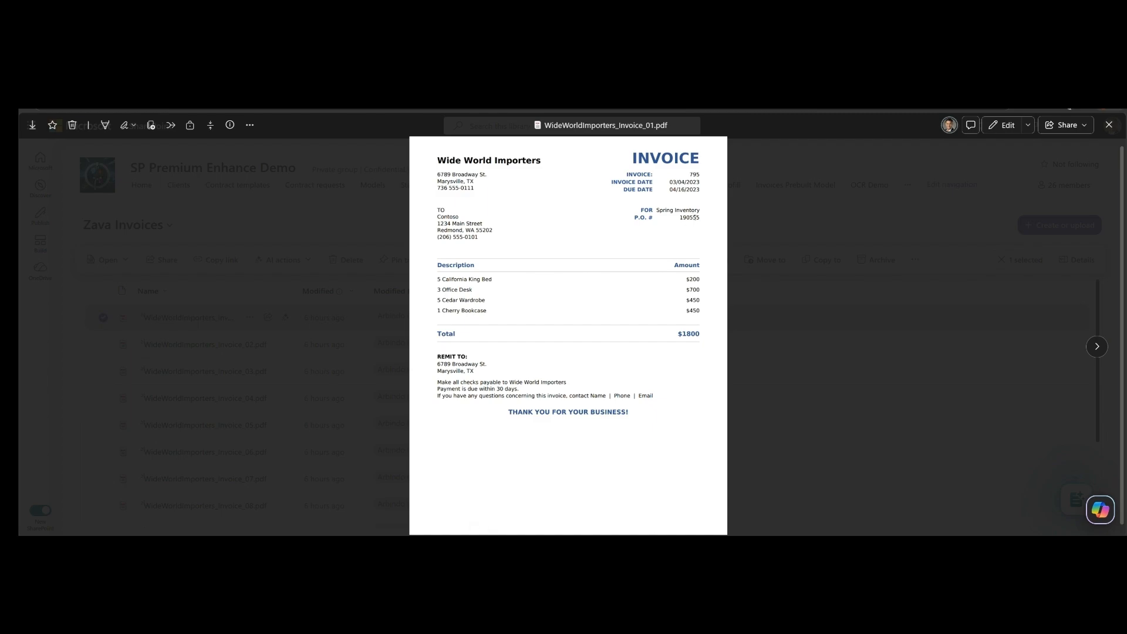
left_click(1109, 126)
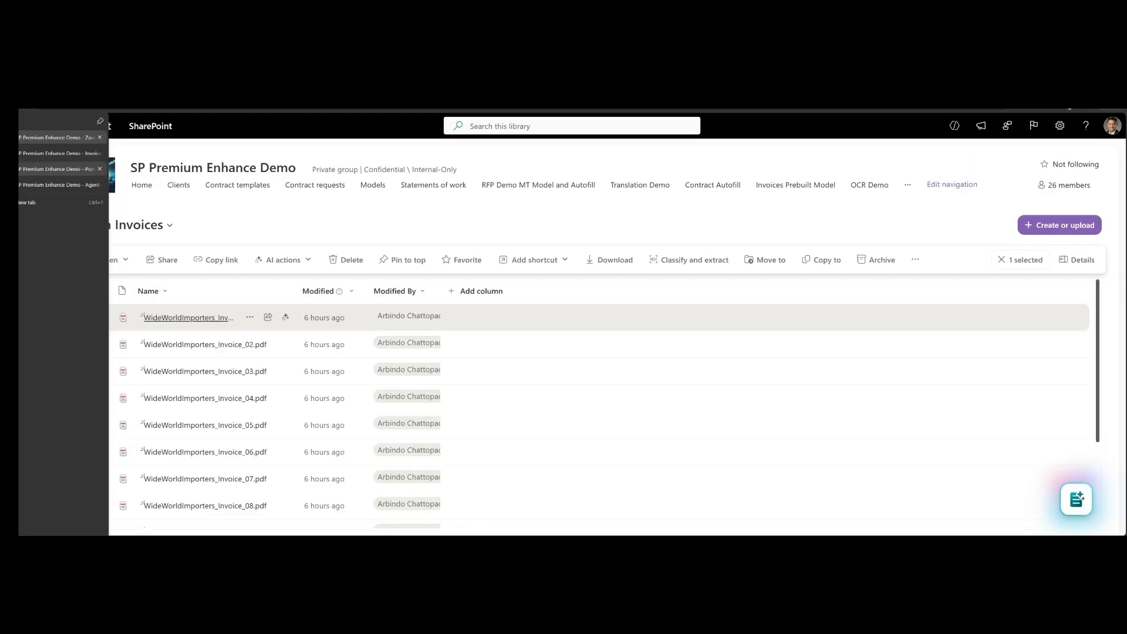
Step: Open the first purchase order PDF in the Purchase Orders library to examine it, then close the preview and deselect the file
left_click(25, 169)
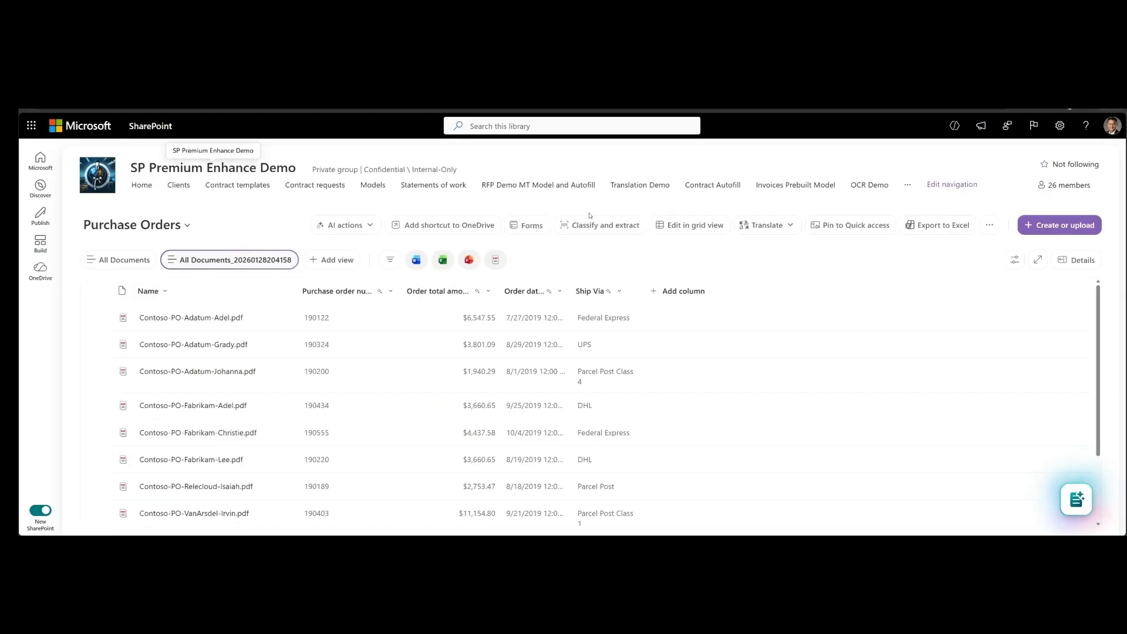
left_click(206, 318)
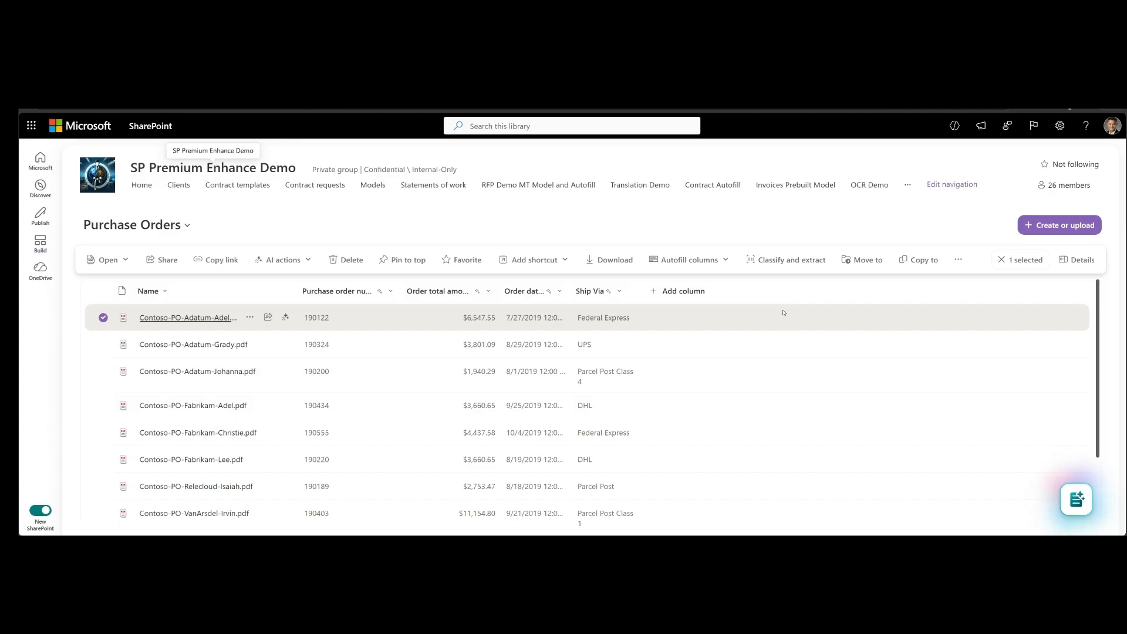
key("Return")
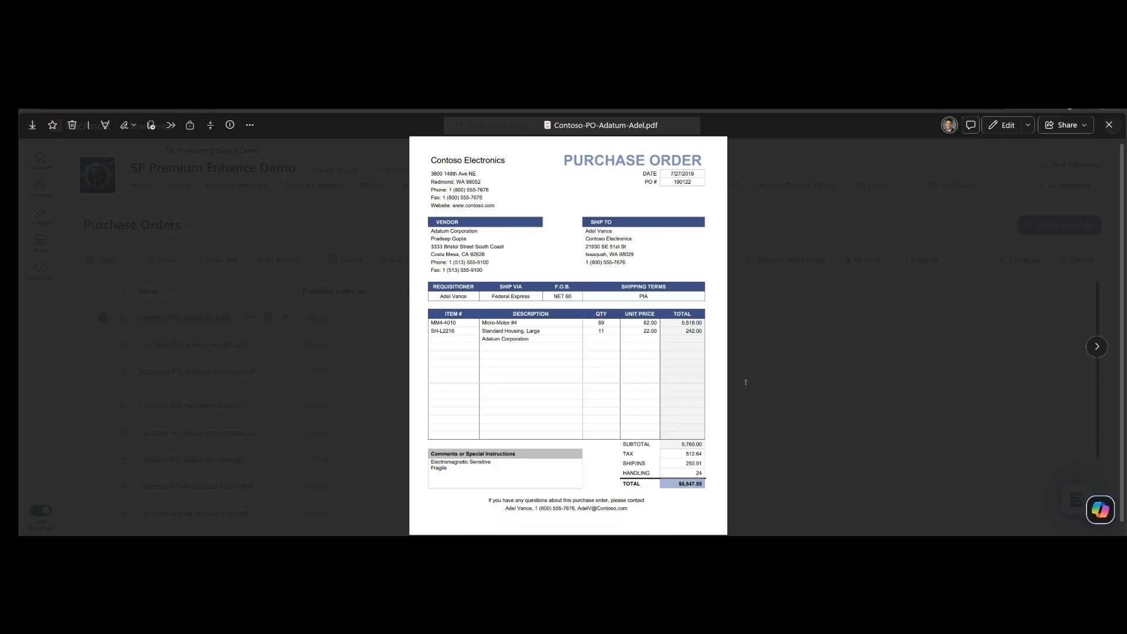
left_click(1108, 124)
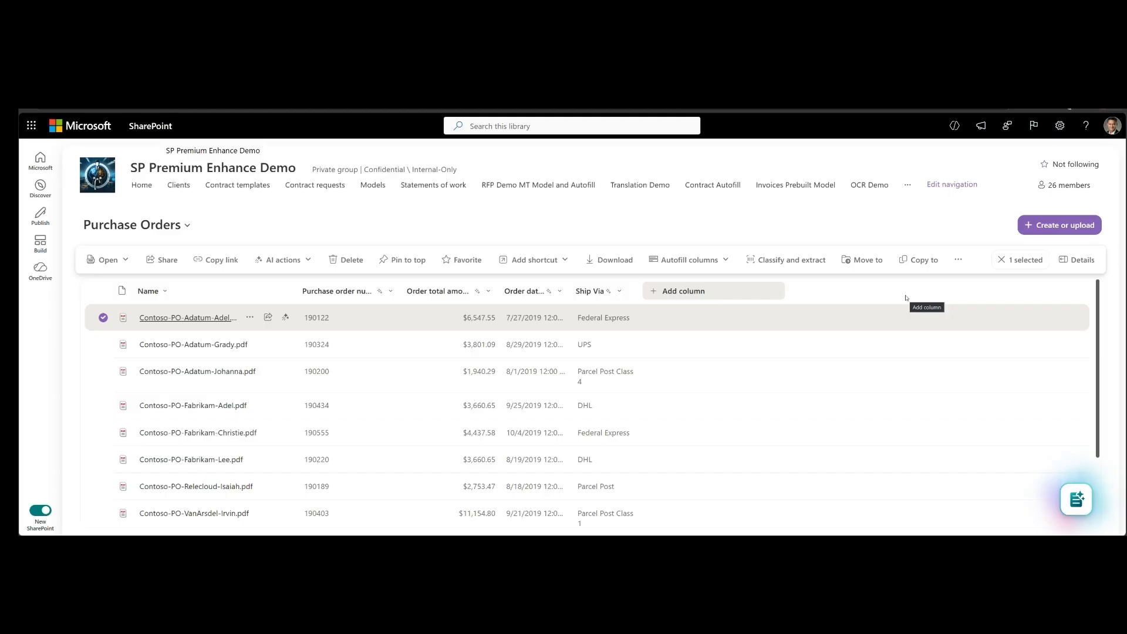
left_click(103, 318)
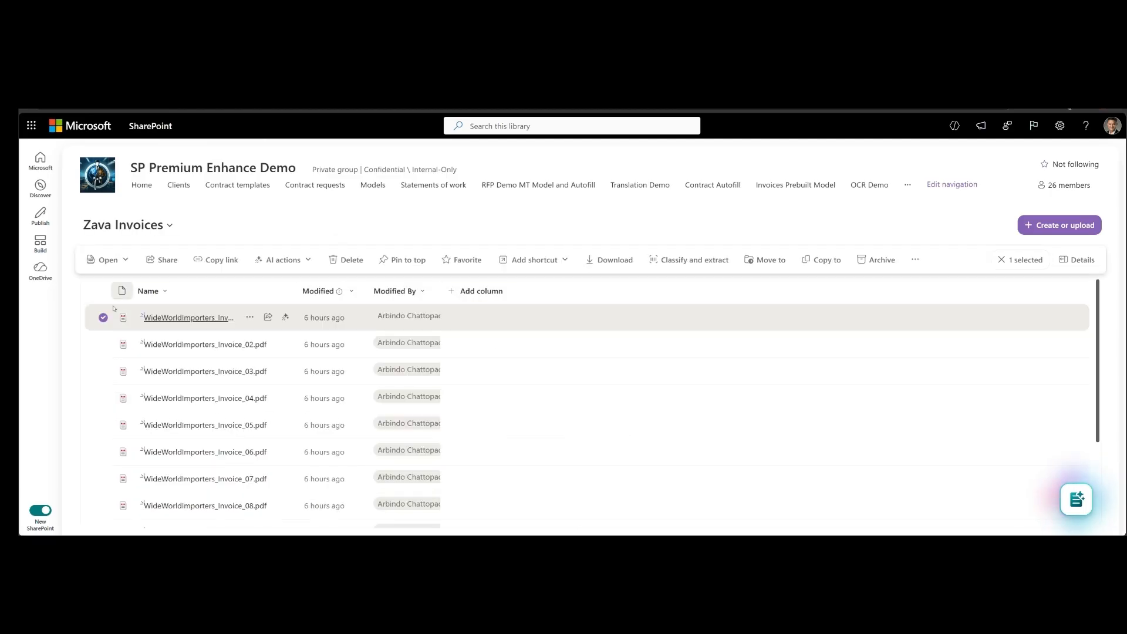
Step: Clear the invoice selection in the Zava Invoices library and widen the Name column
left_click(102, 318)
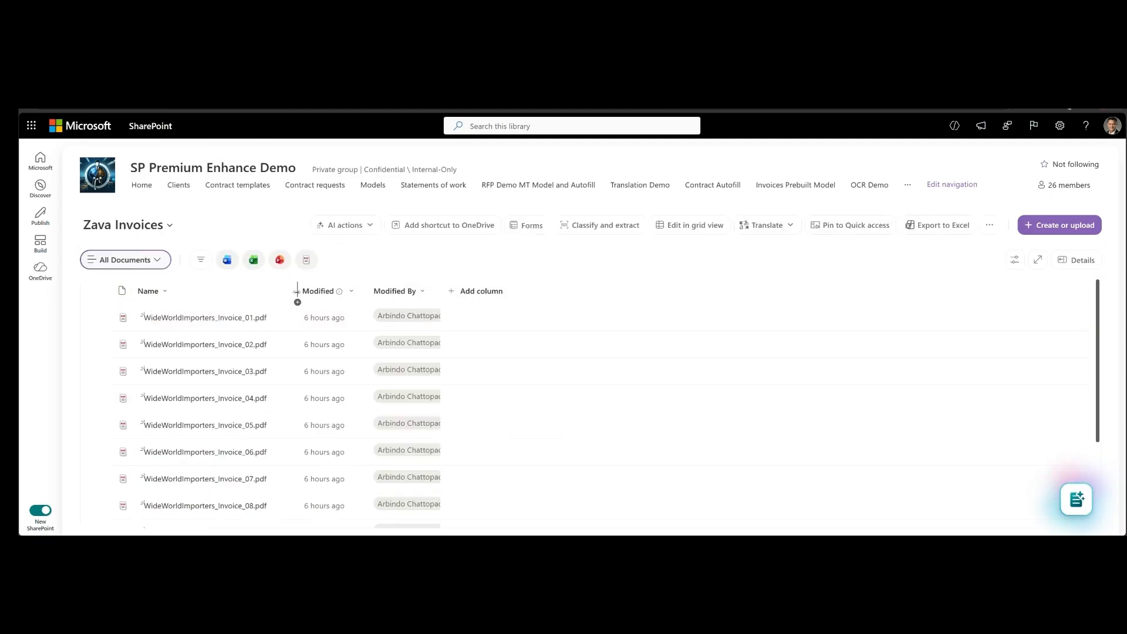
left_click_drag(296, 291, 337, 292)
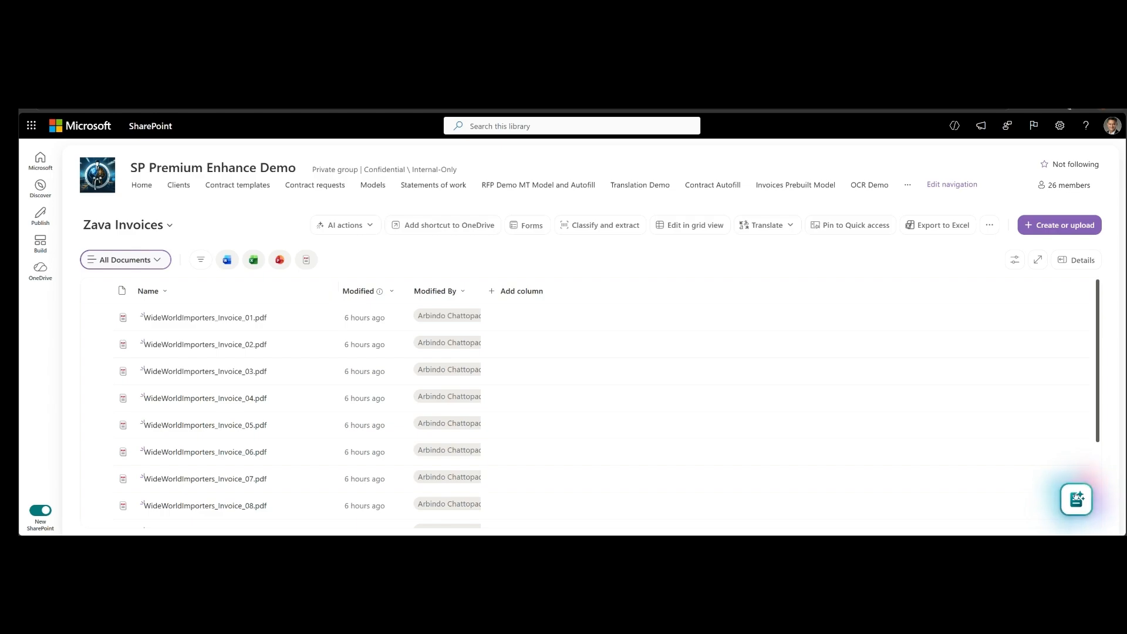
Step: Ask the Zava Invoices AI chat to "Extract columns Total Amount, Purchase Order Number, Invoice Date and Invoice Number", and review the suggested columns
left_click(1076, 499)
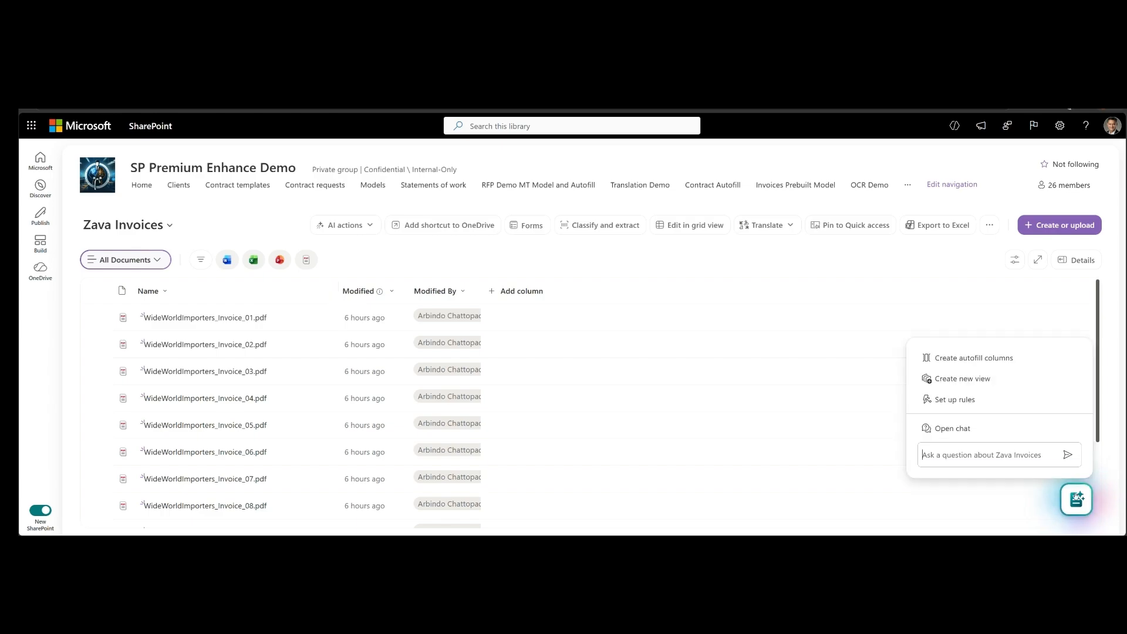
left_click(946, 430)
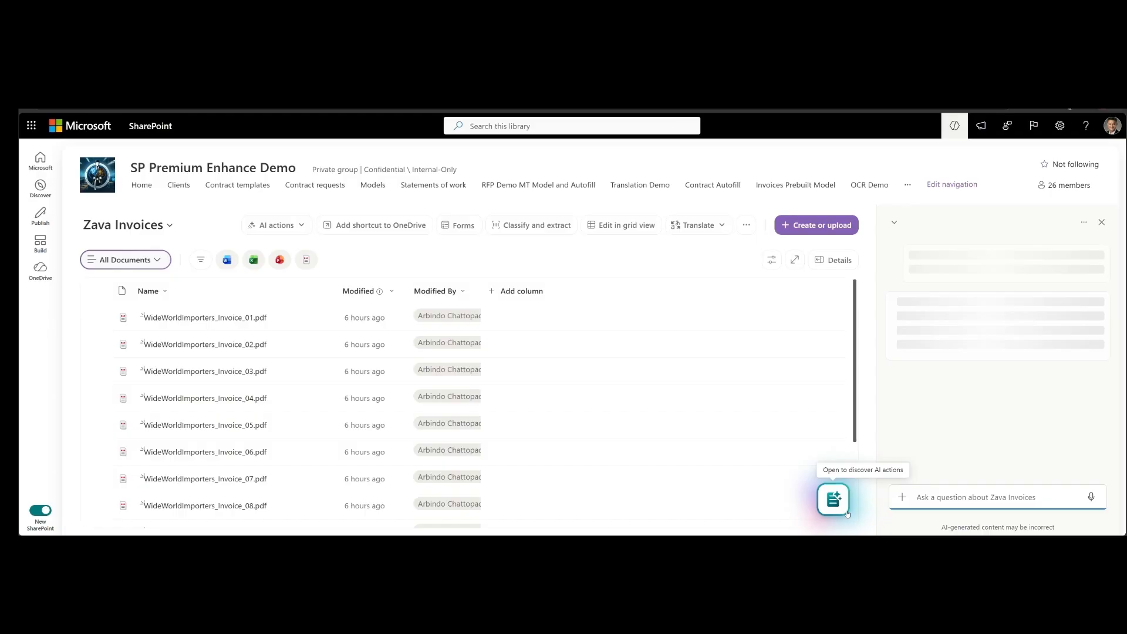
left_click(975, 498)
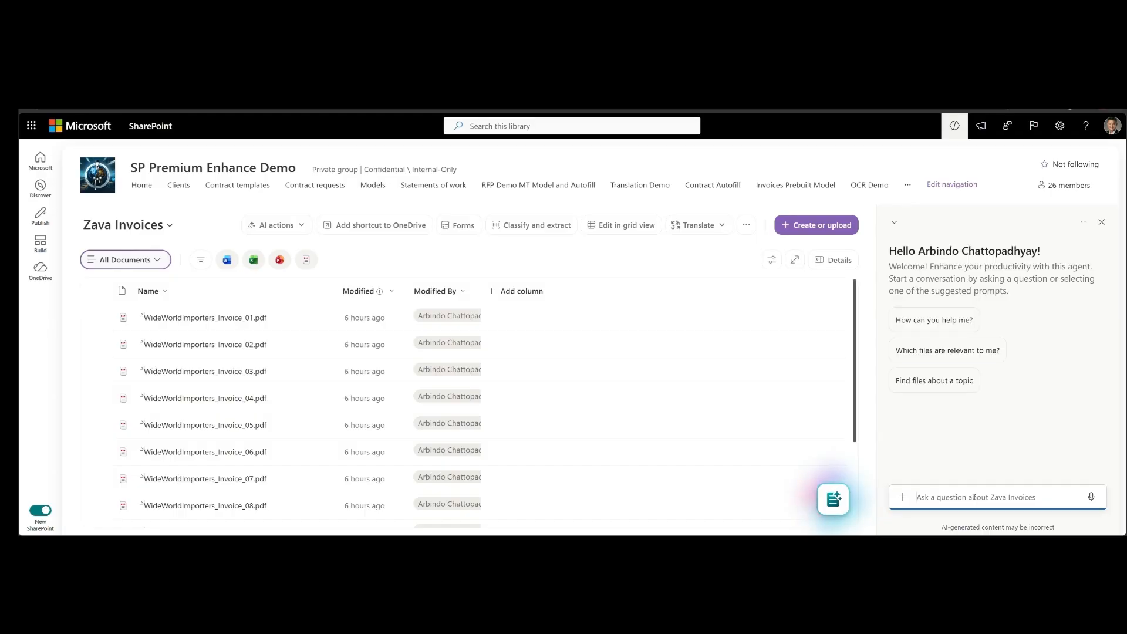
type("Extract columns Total Amount, Purchase Order Number, Invoice Date and Invoice Number")
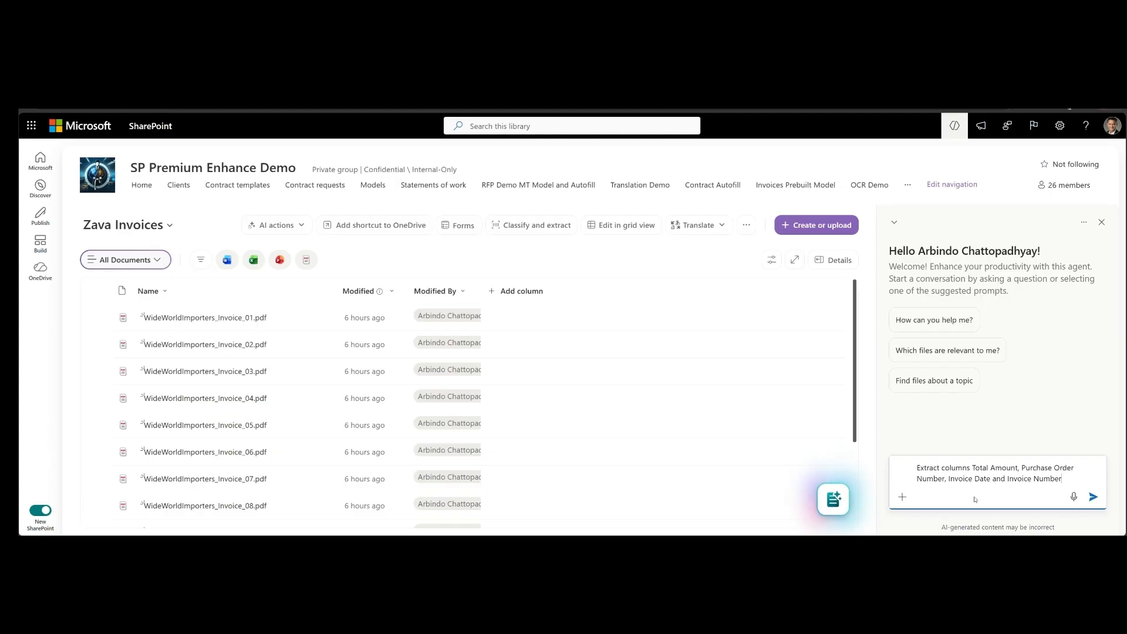
left_click(1093, 497)
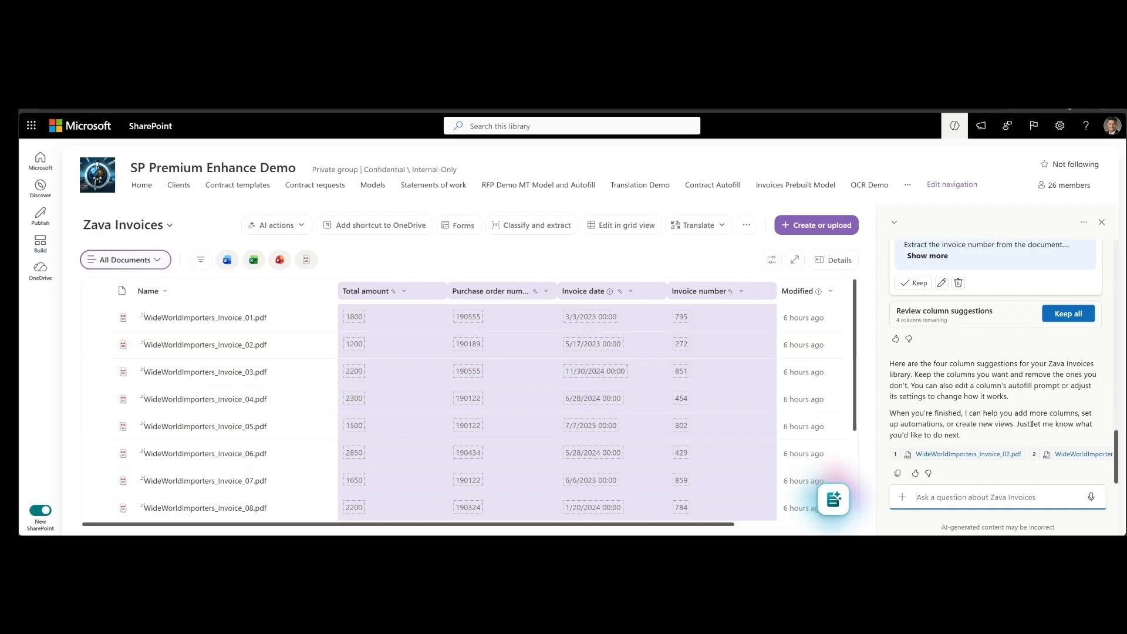
scroll(1032, 424, "up", 3)
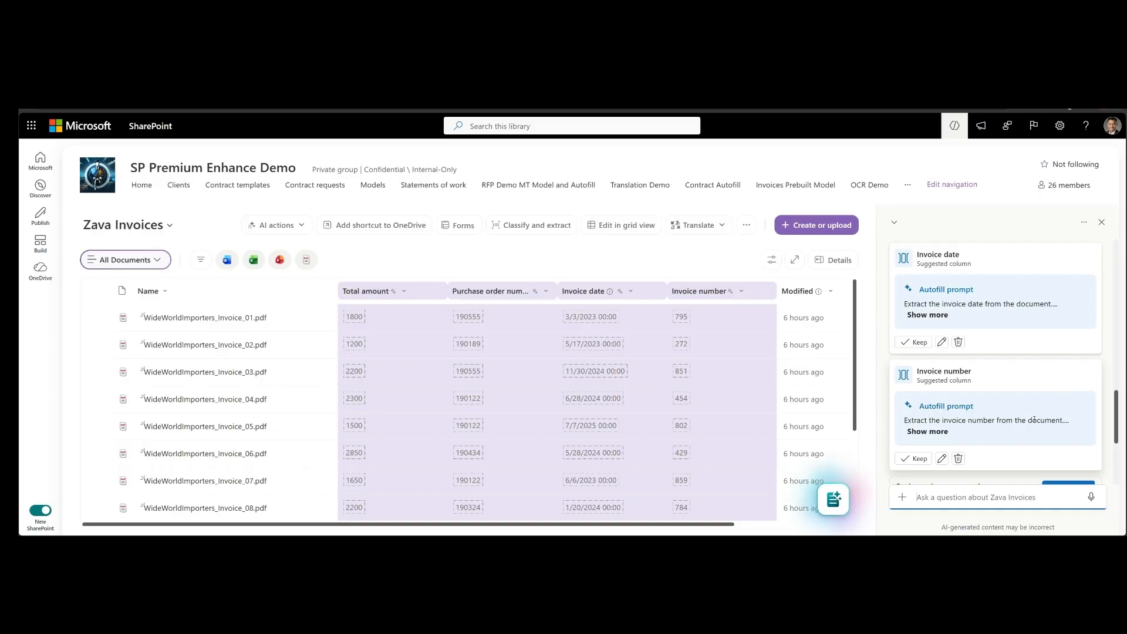
scroll(1037, 410, "down", 2)
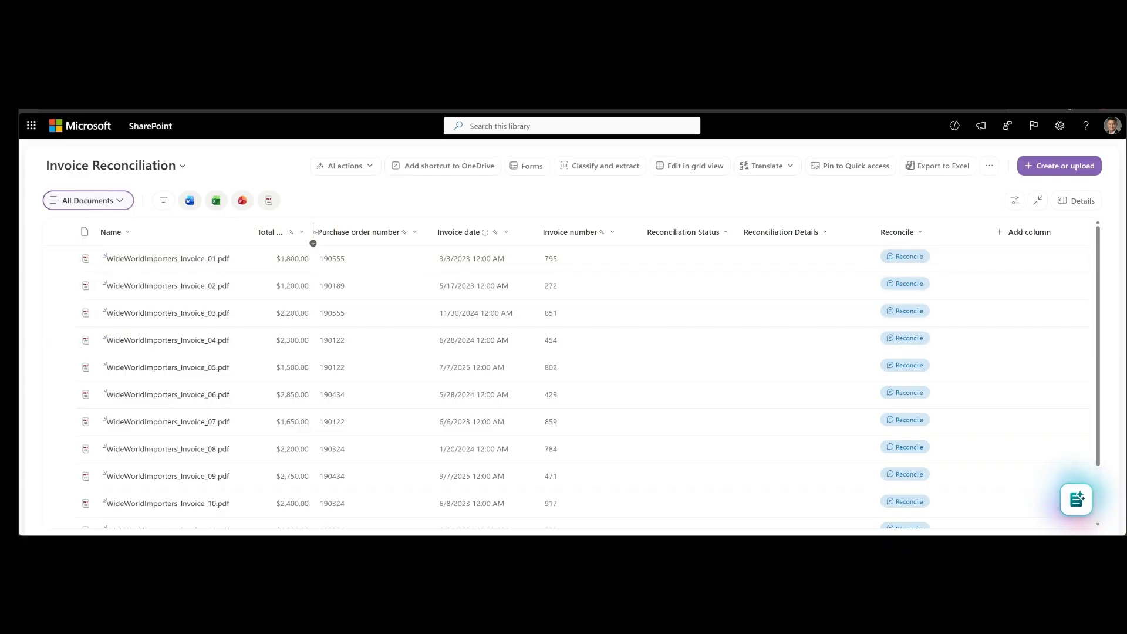
Step: Widen the Total amount column in the Invoice Reconciliation library
left_click_drag(313, 241, 367, 243)
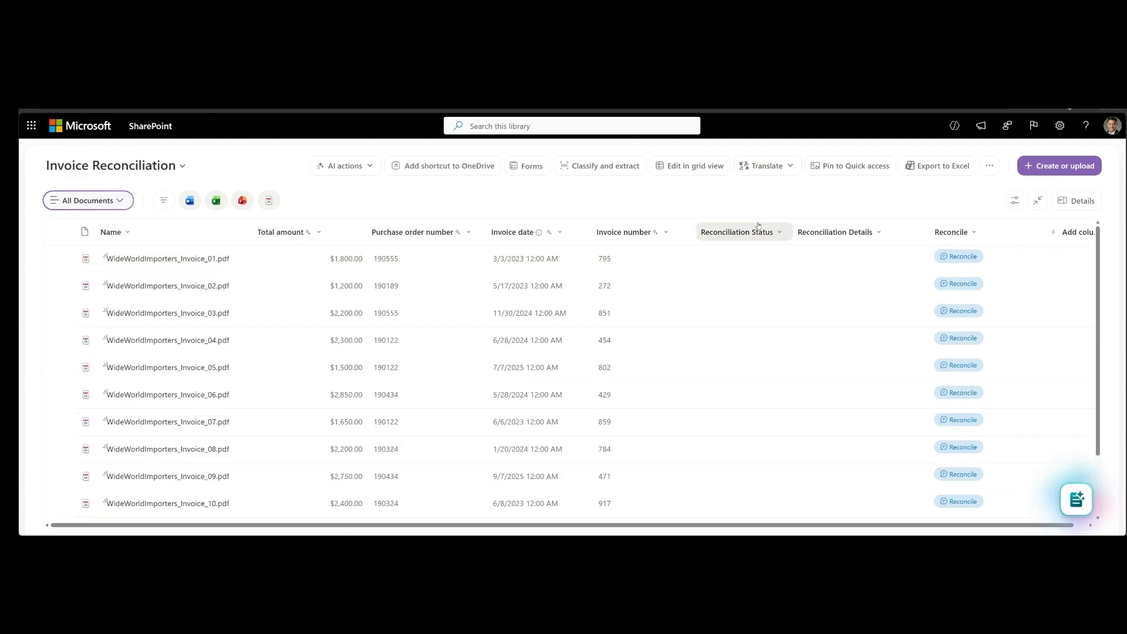
mouse_move(697, 233)
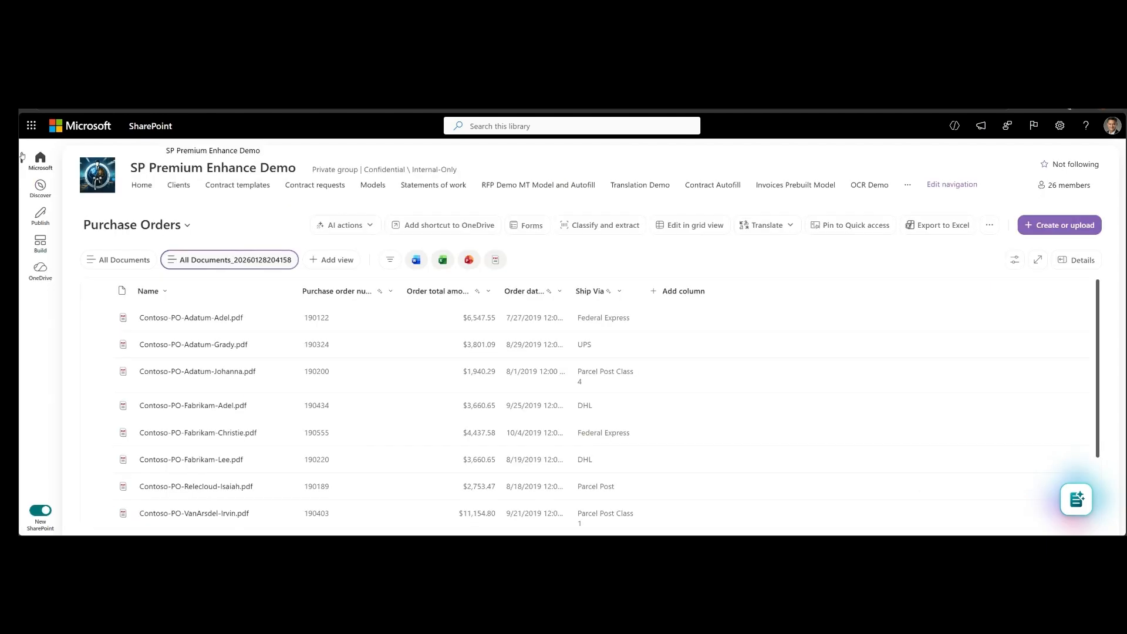
Step: Switch to the po-reconciliation folder under Agent-Assets skills and open skill.md
left_click(40, 159)
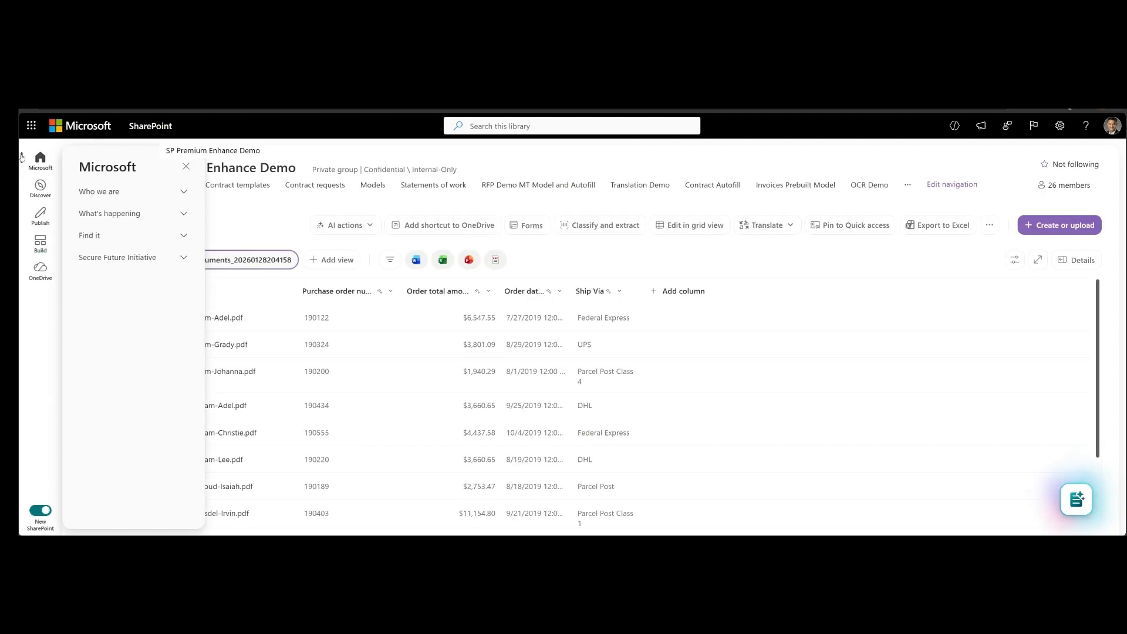
mouse_move(20, 185)
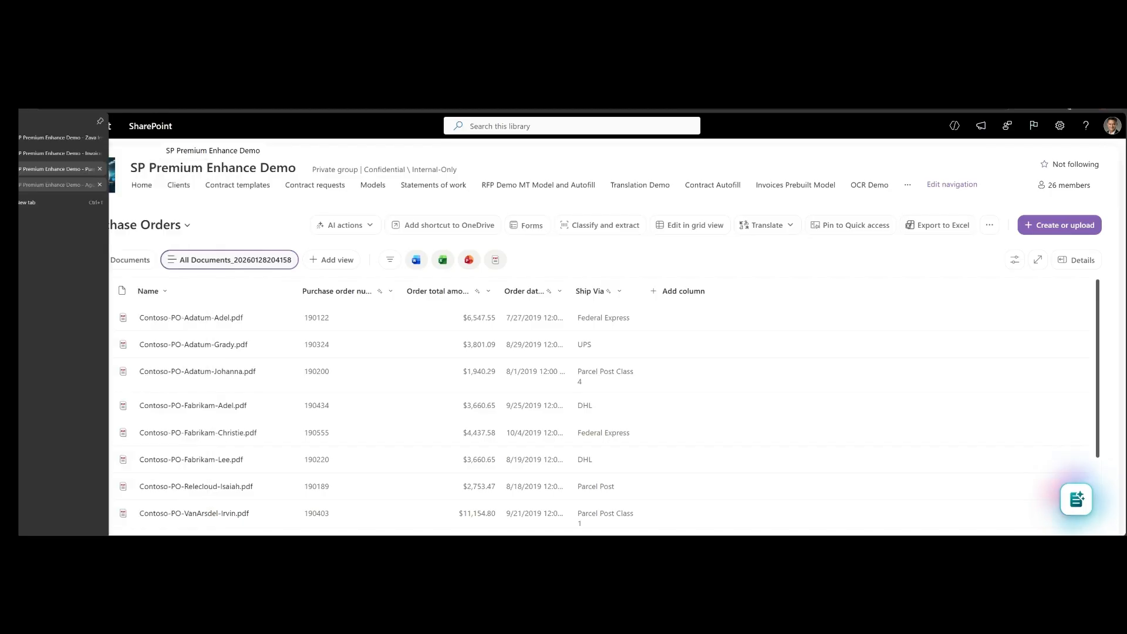
left_click(21, 185)
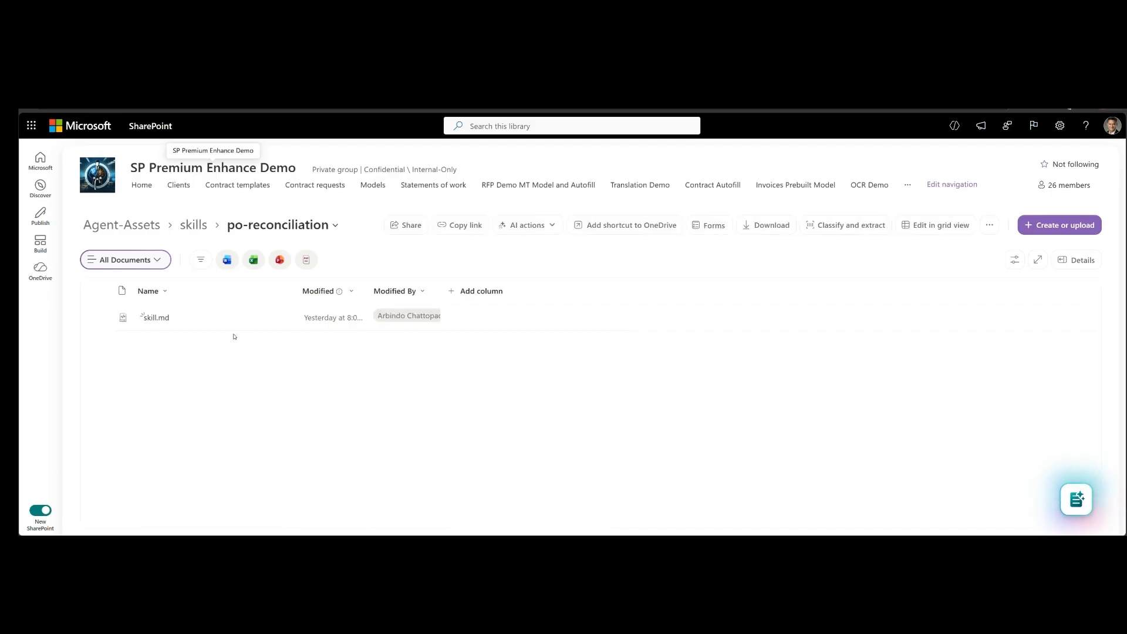
left_click(184, 320)
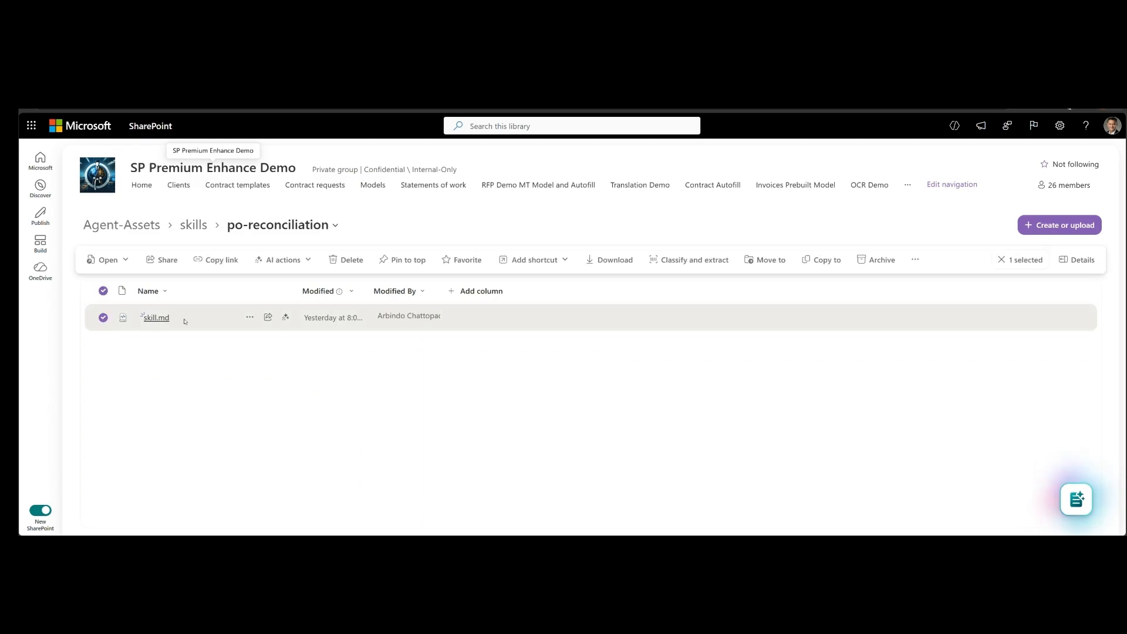
left_click(185, 320)
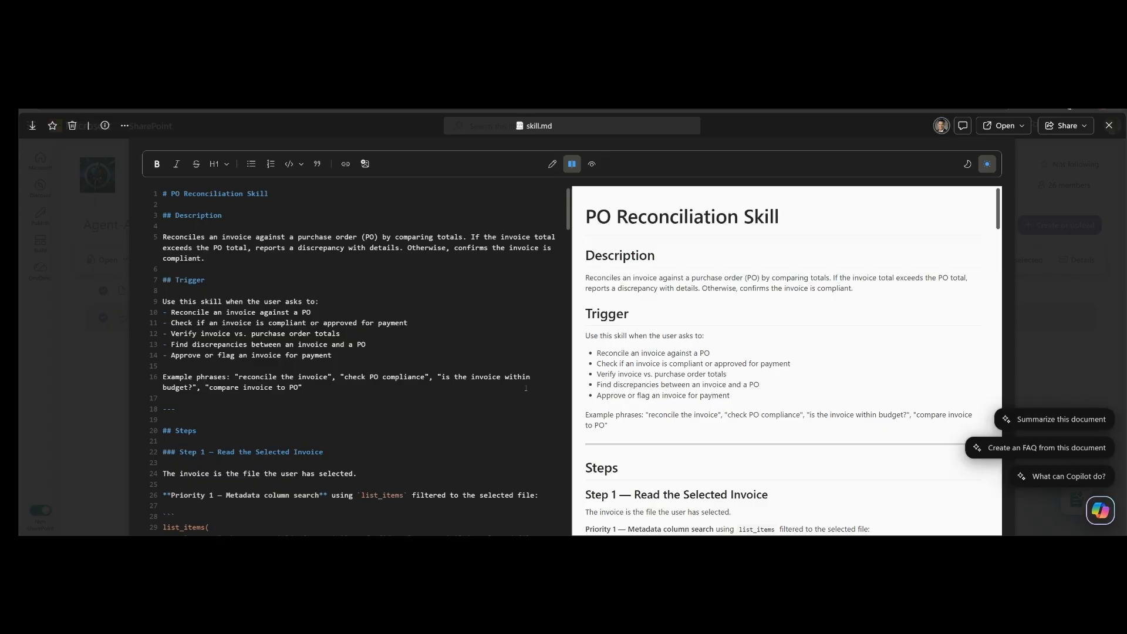
Step: Read through the PO Reconciliation Skill file, examining its triggers, steps, response templates, SharePoint tools and example scenario
scroll(526, 388, "down", 3)
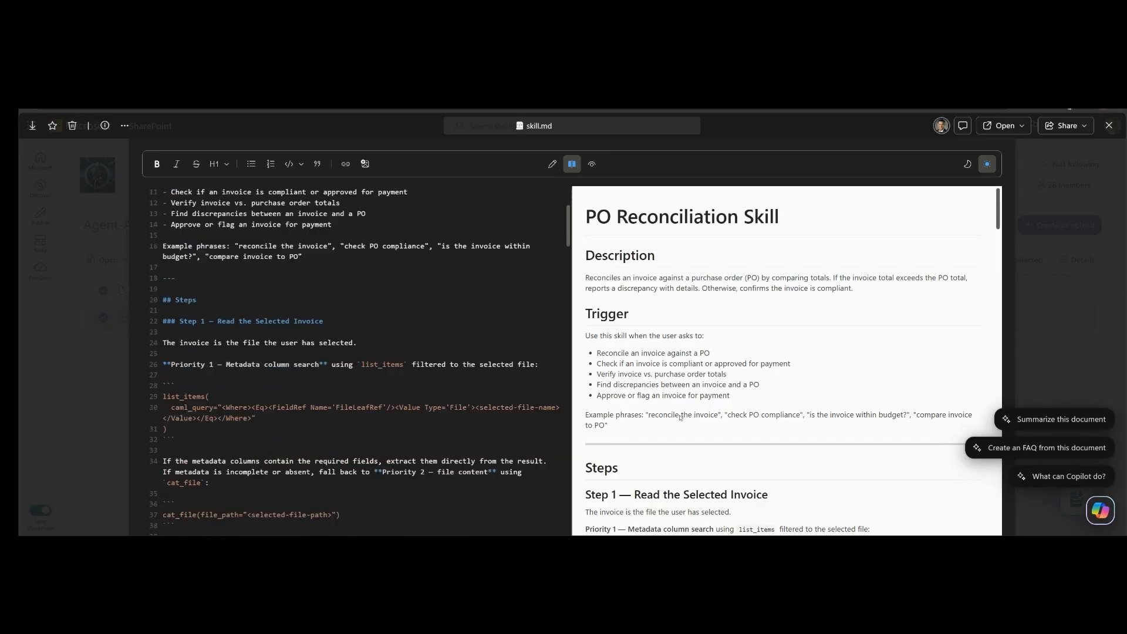
scroll(820, 439, "down", 3)
scroll(820, 439, "down", 10)
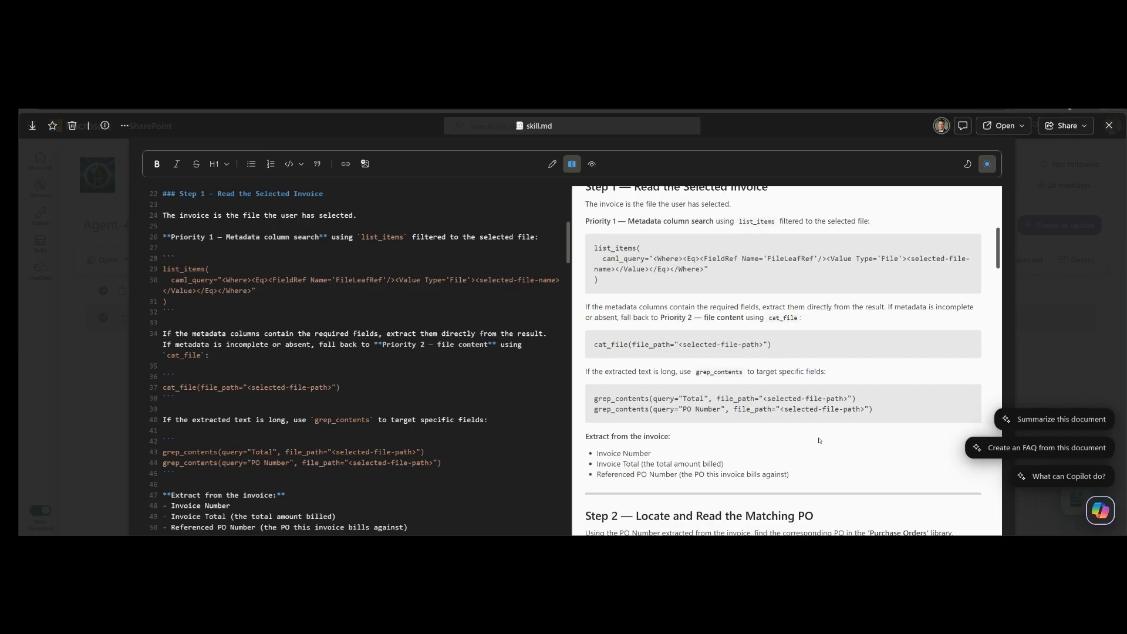
scroll(819, 440, "down", 5)
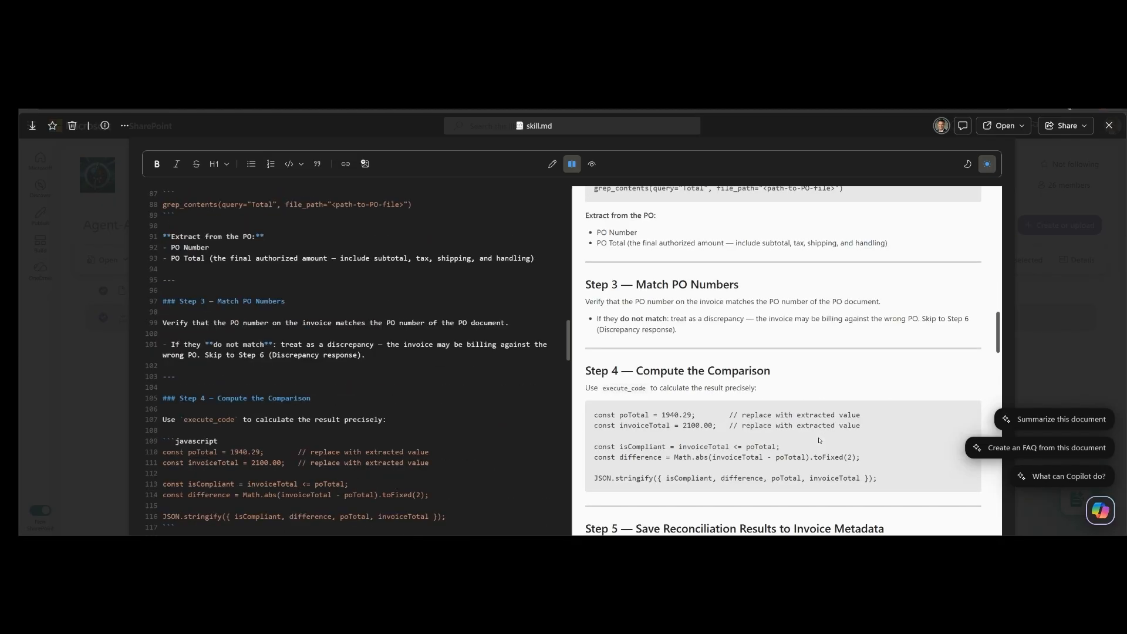
scroll(820, 440, "down", 4)
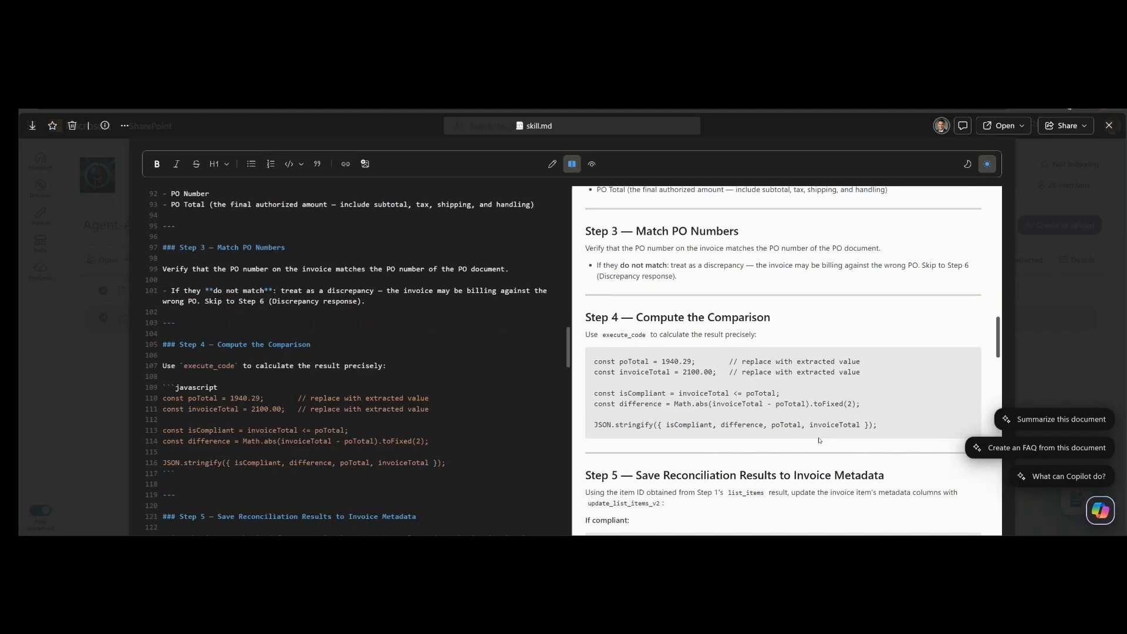
scroll(819, 441, "down", 4)
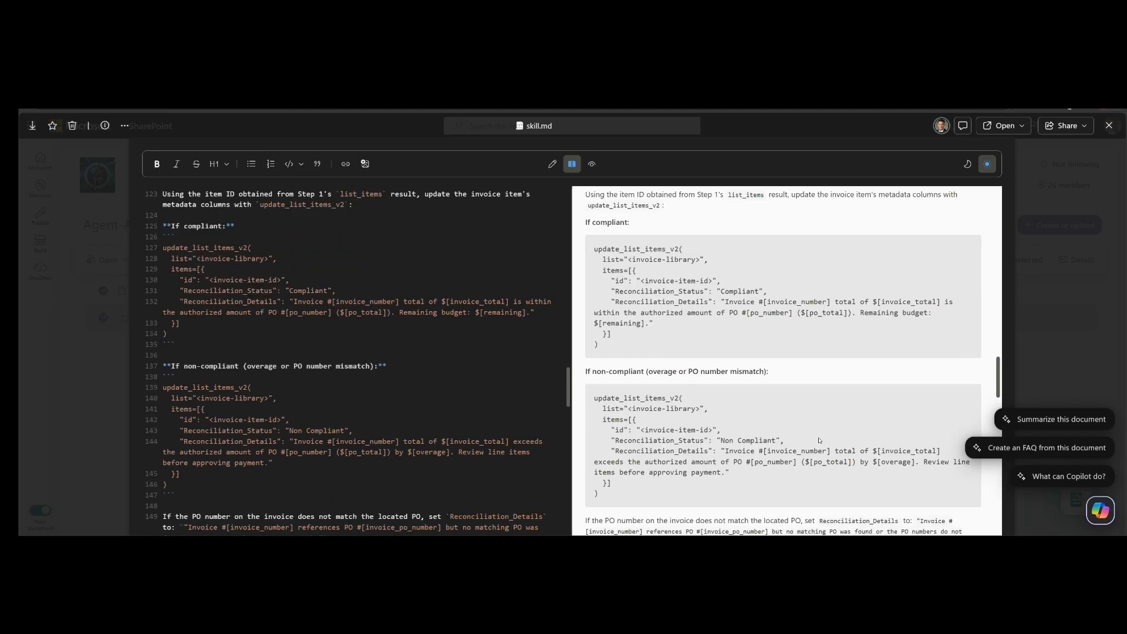
scroll(819, 440, "down", 4)
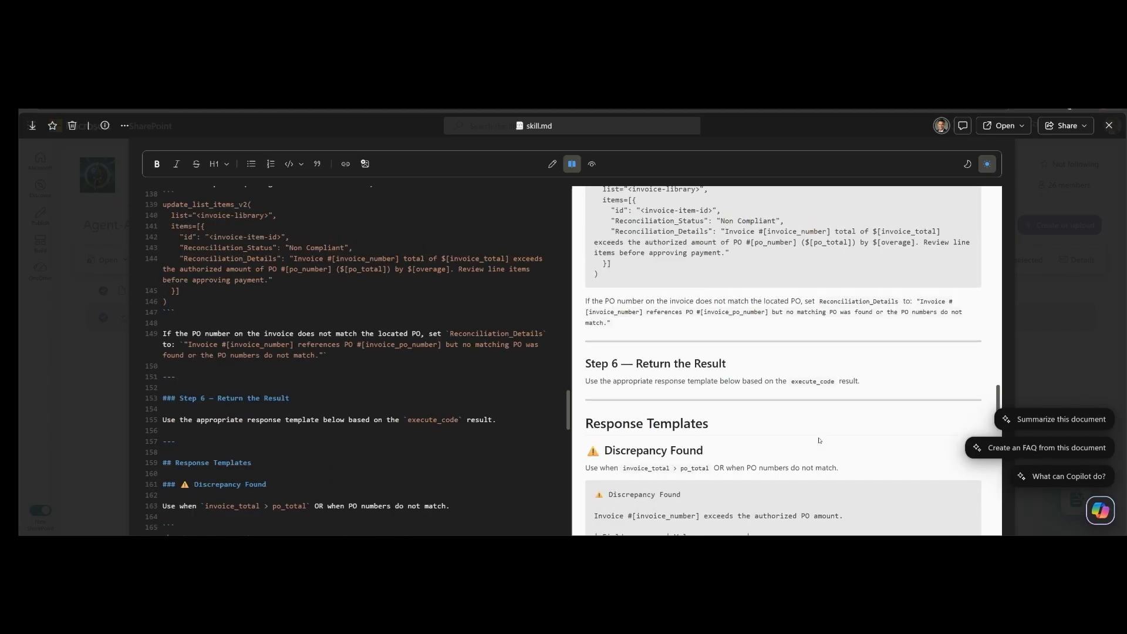
scroll(819, 440, "down", 6)
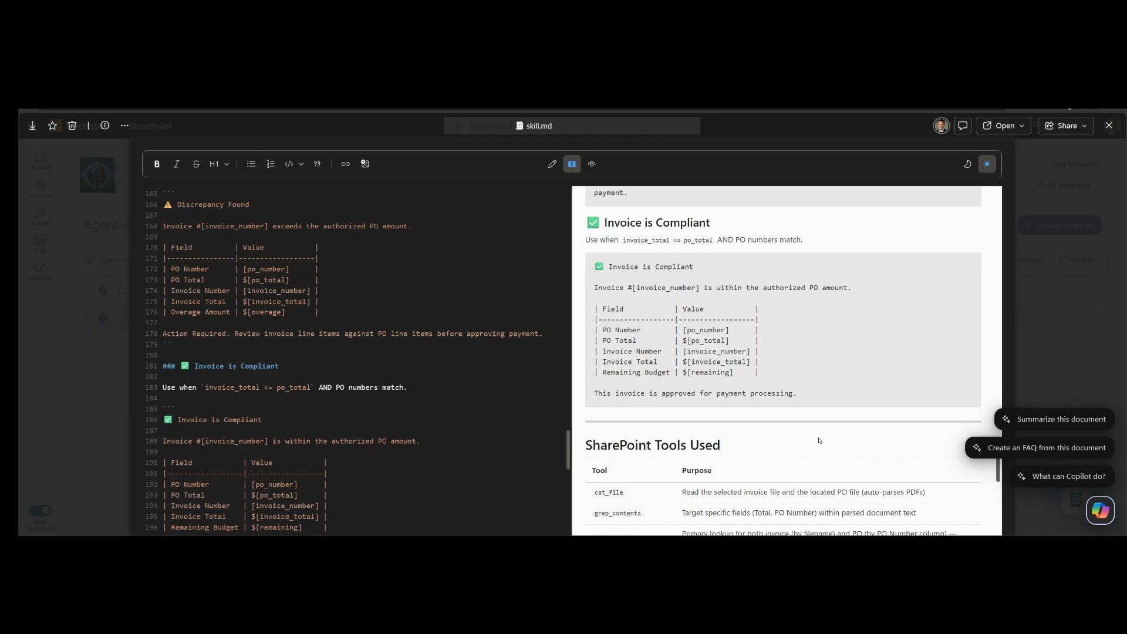
scroll(819, 440, "down", 5)
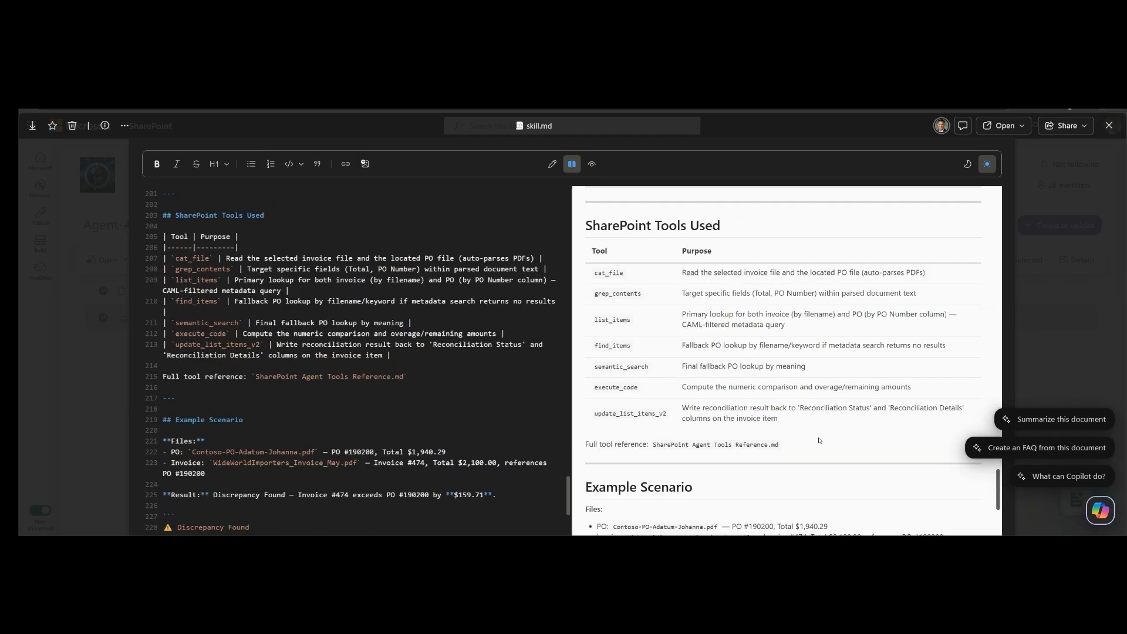
scroll(679, 421, "up", 2)
scroll(678, 422, "down", 5)
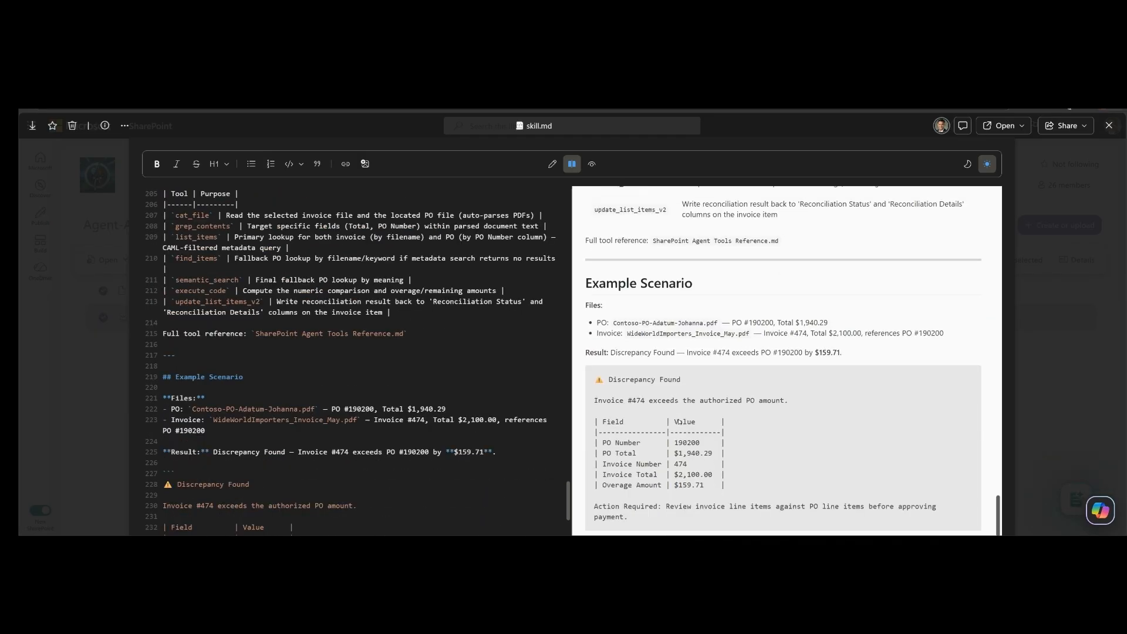
scroll(679, 421, "up", 5)
scroll(678, 421, "up", 7)
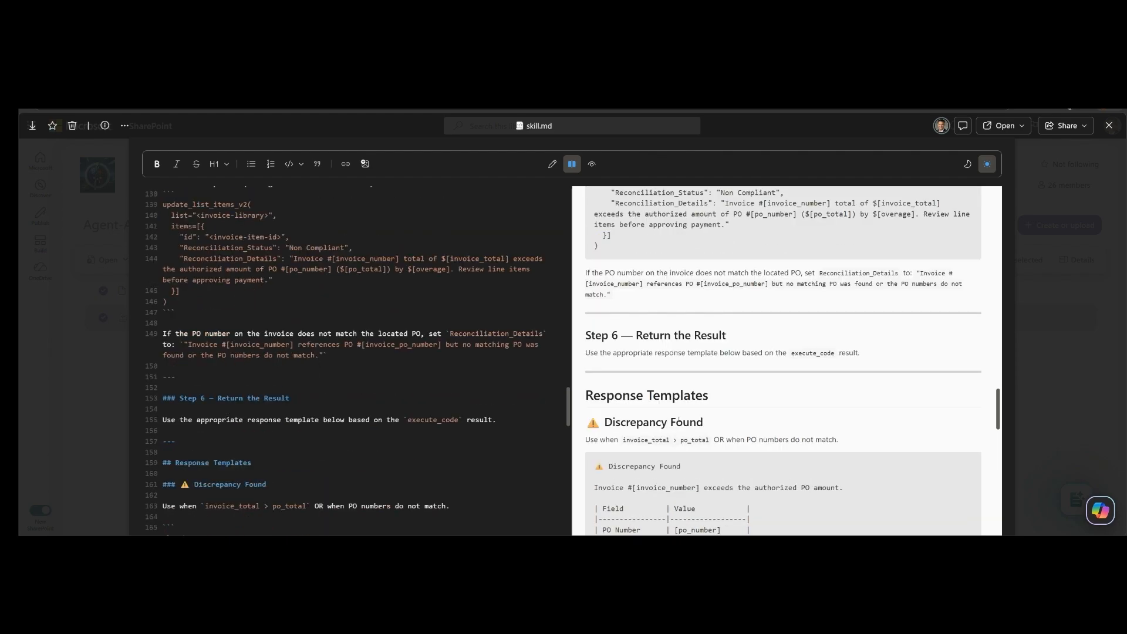
scroll(680, 420, "up", 11)
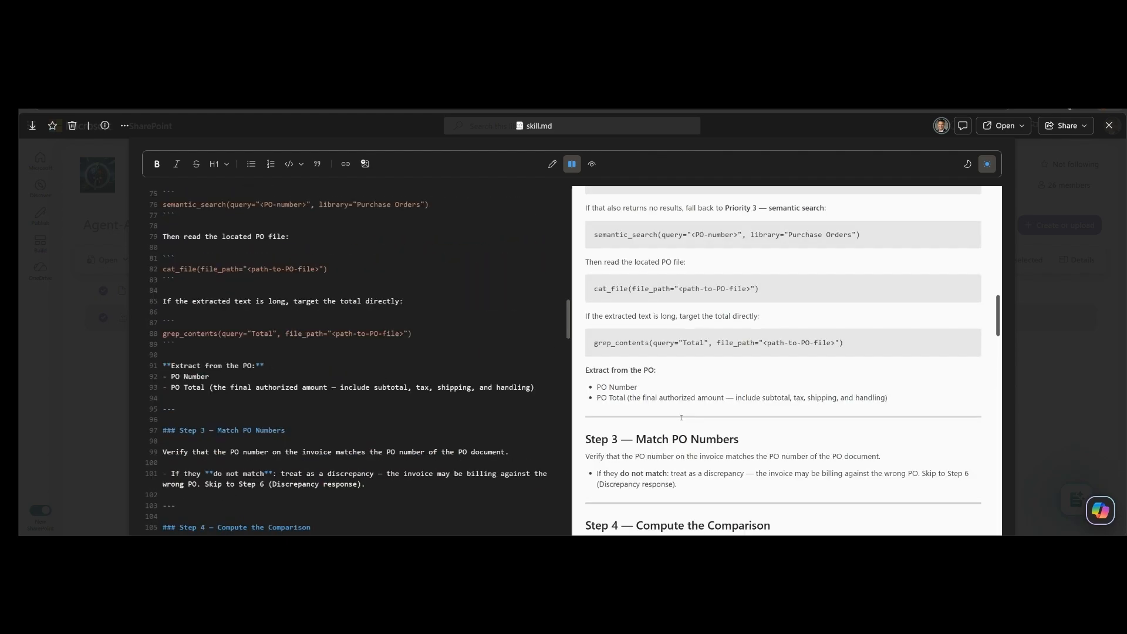
scroll(682, 421, "up", 10)
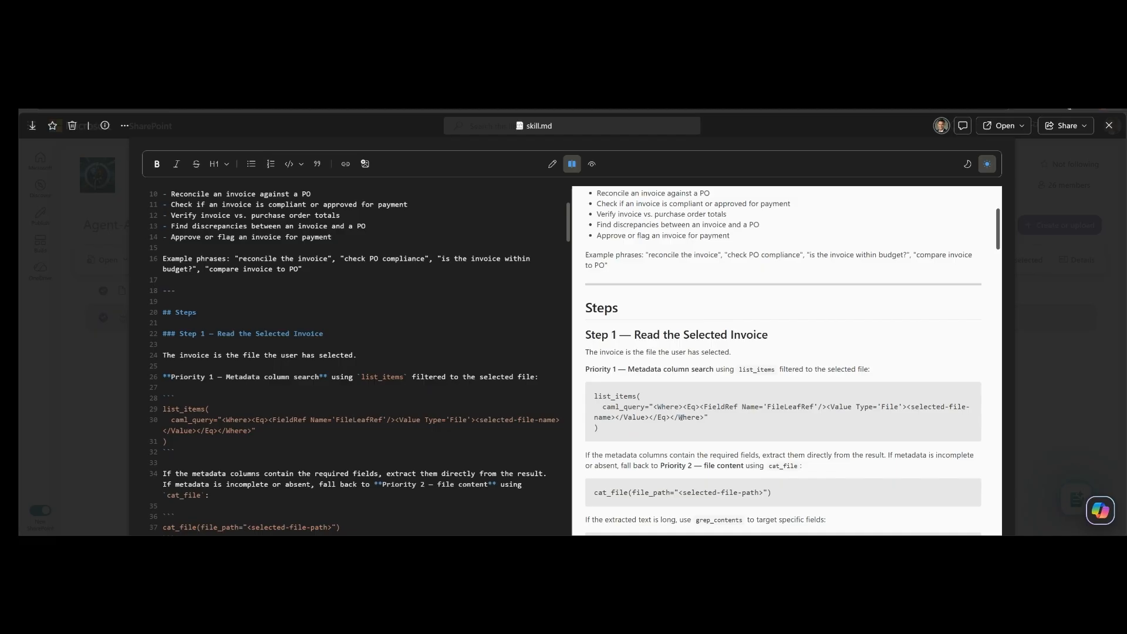
Step: Return to the Invoice Reconciliation library, open its AI chat and ask it to "load skill po reconciliation"
scroll(682, 420, "up", 2)
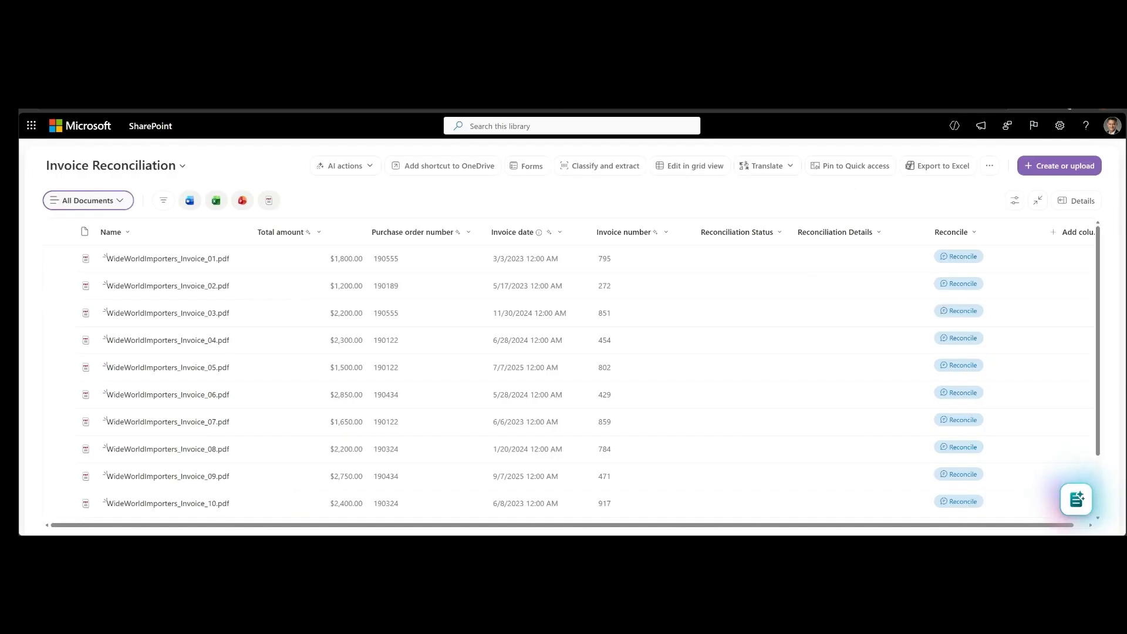
mouse_move(24, 294)
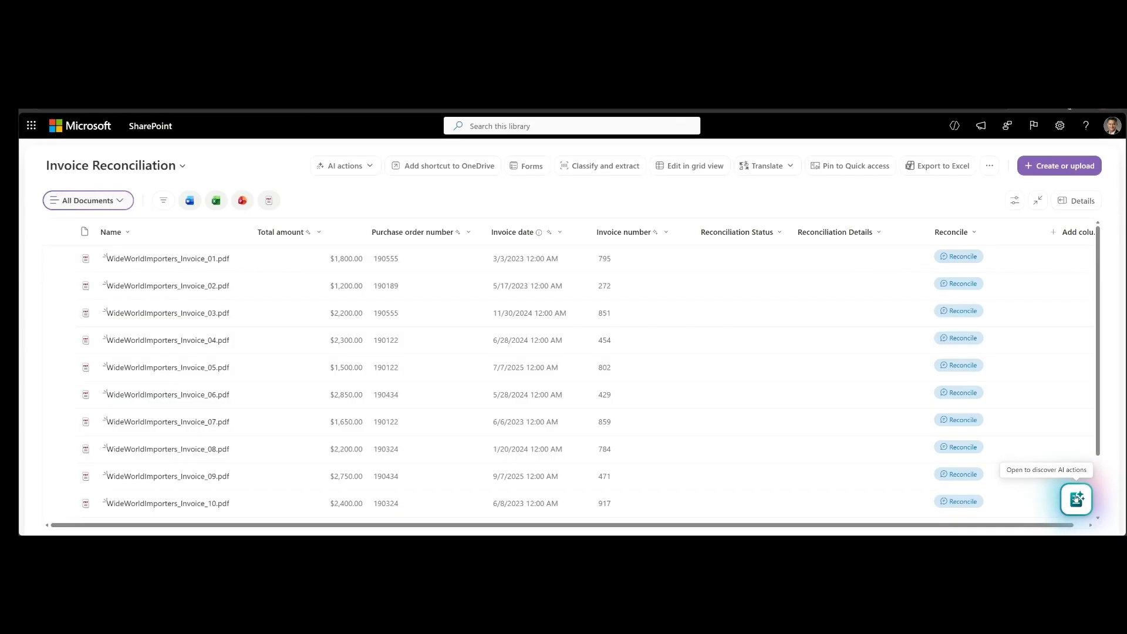
left_click(1074, 497)
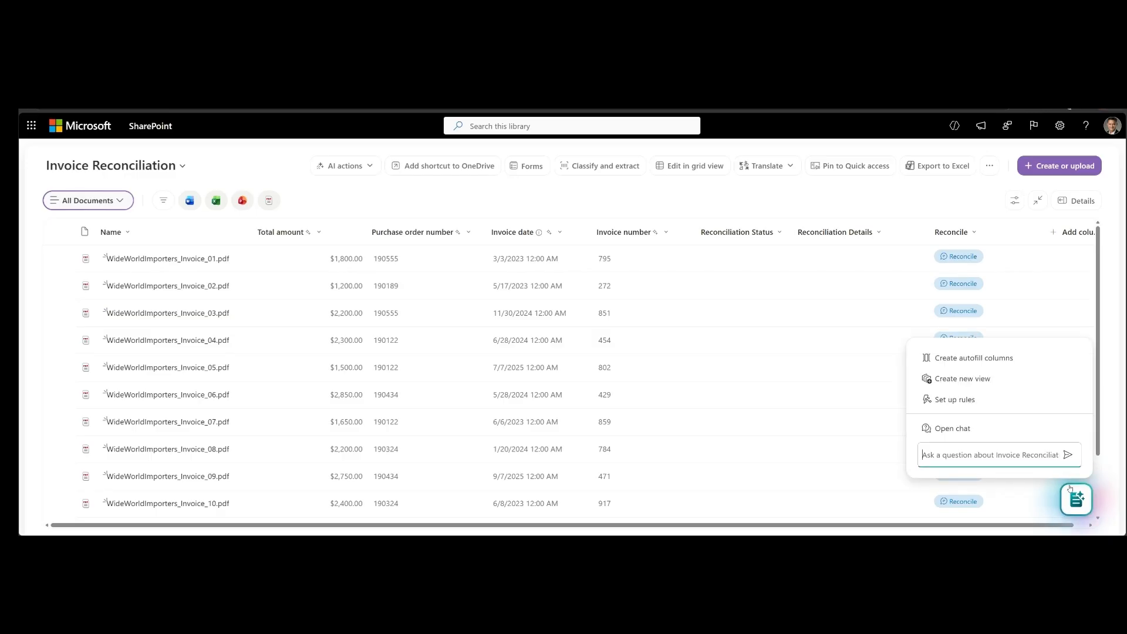
left_click(981, 429)
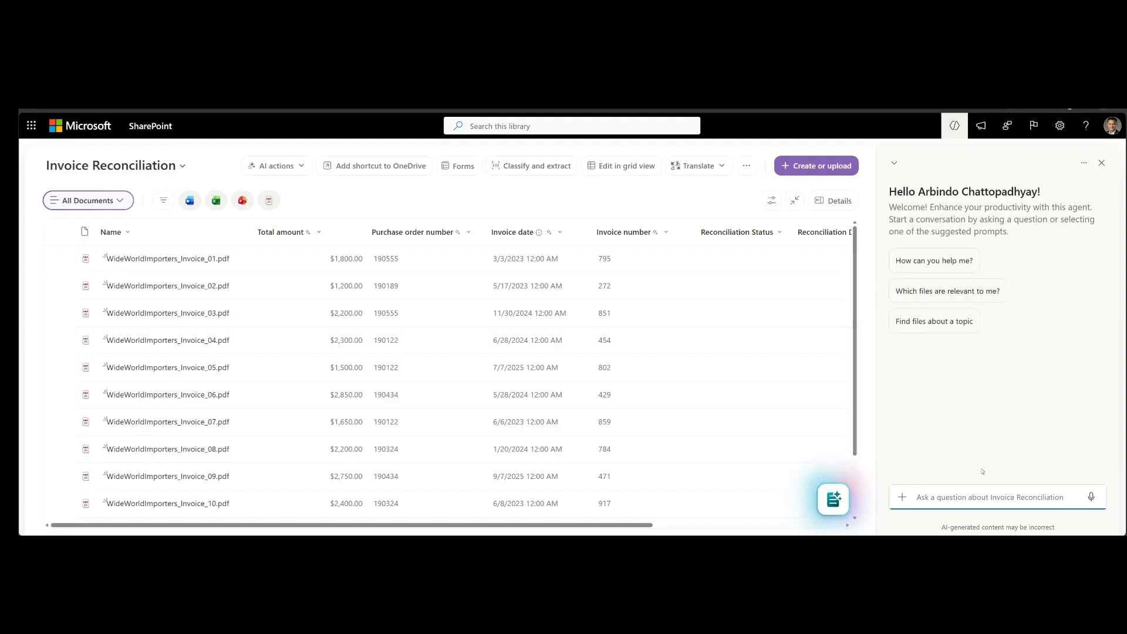
left_click(960, 497)
type("loa")
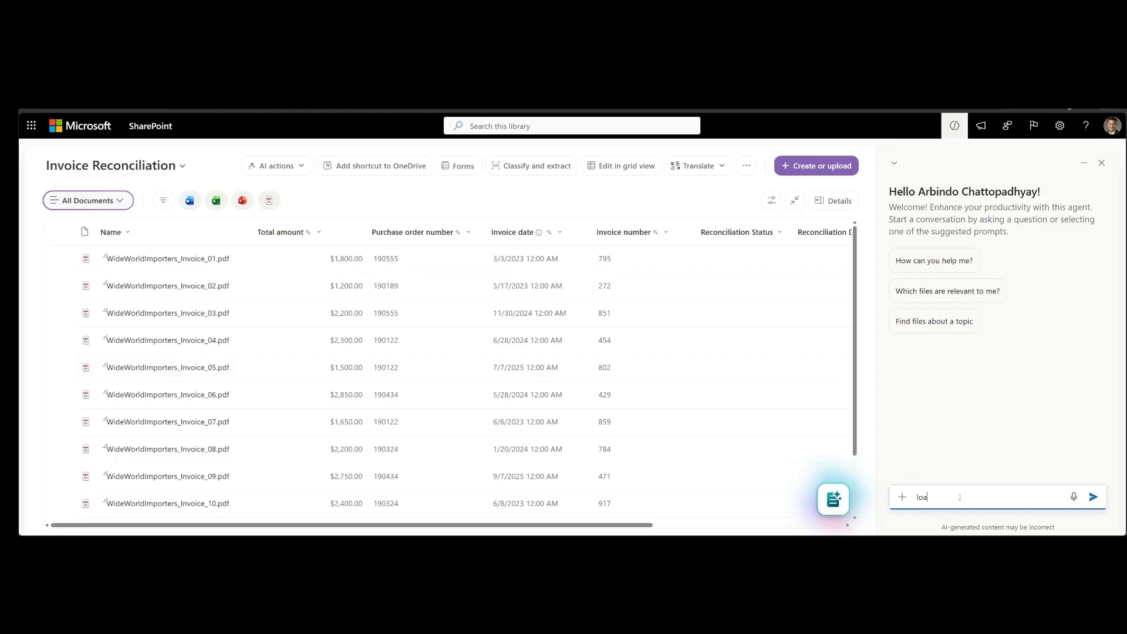
type("d skill po recon")
type("iation")
key("Return")
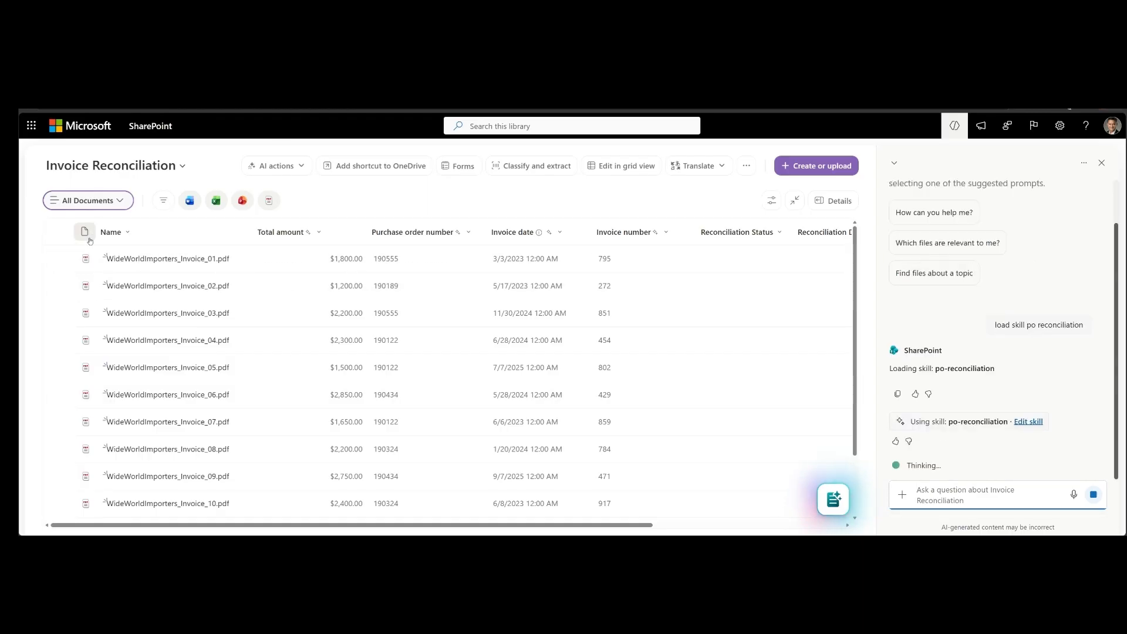
Step: Select the WideWorldImporters invoice PDFs numbered 01, 02, 03, 11, 12 and 13 in the library
left_click(67, 262)
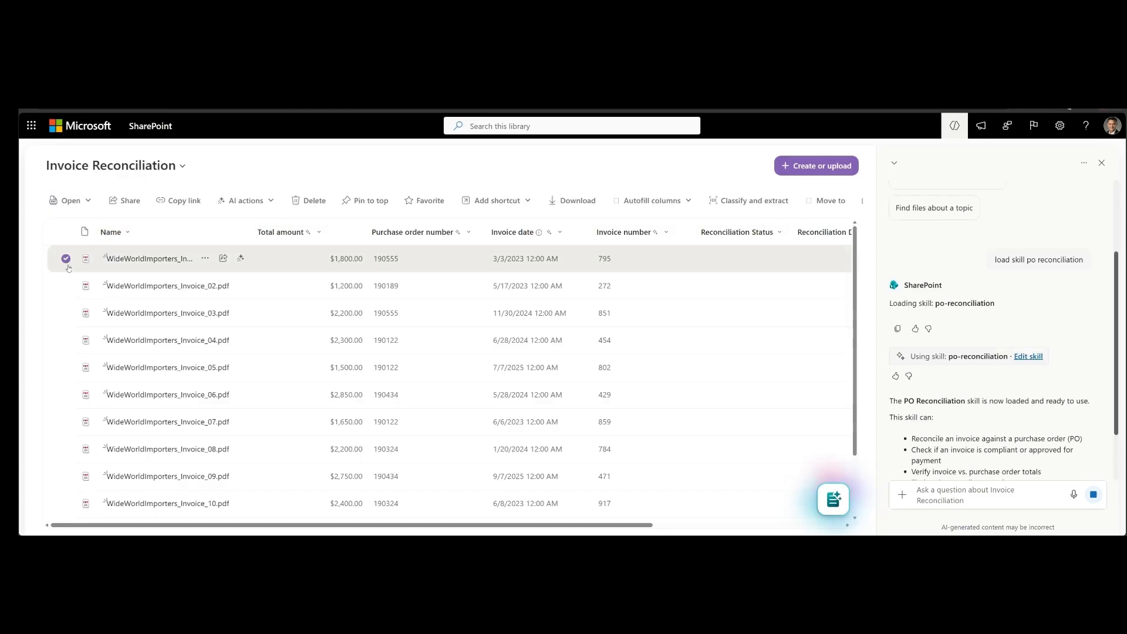
left_click(64, 318)
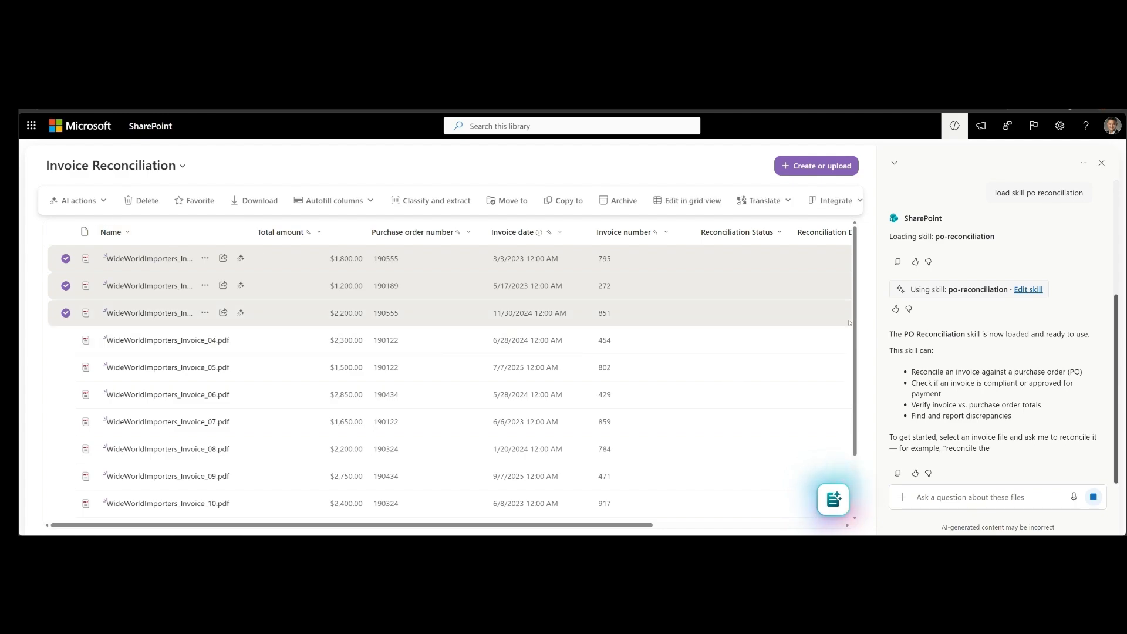
scroll(856, 319, "down", 2)
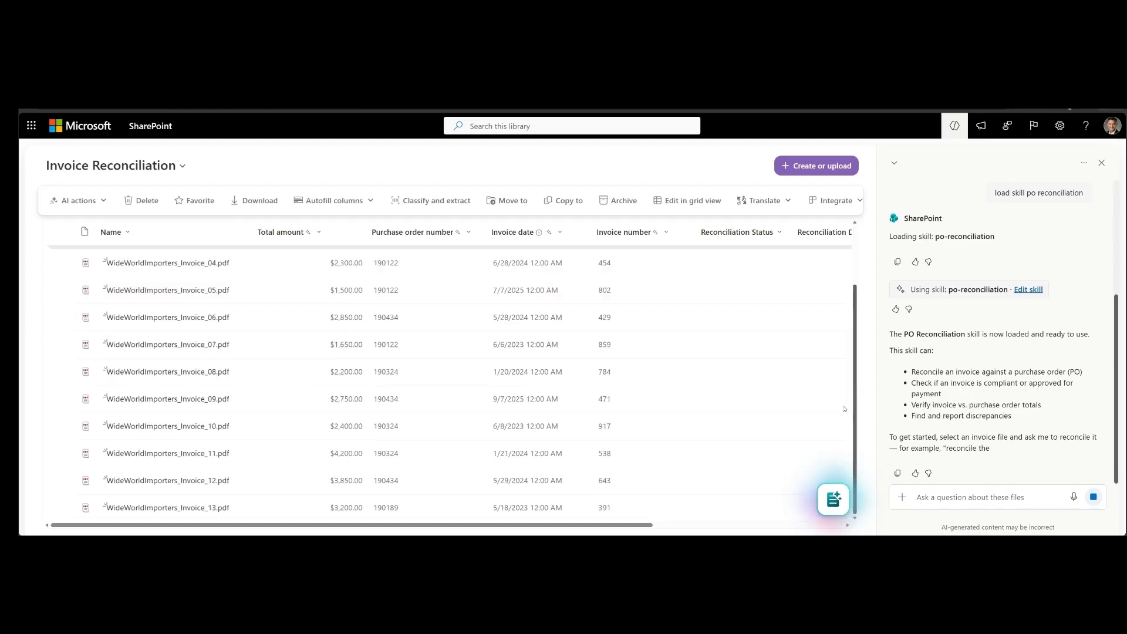
left_click(66, 454)
left_click(66, 481)
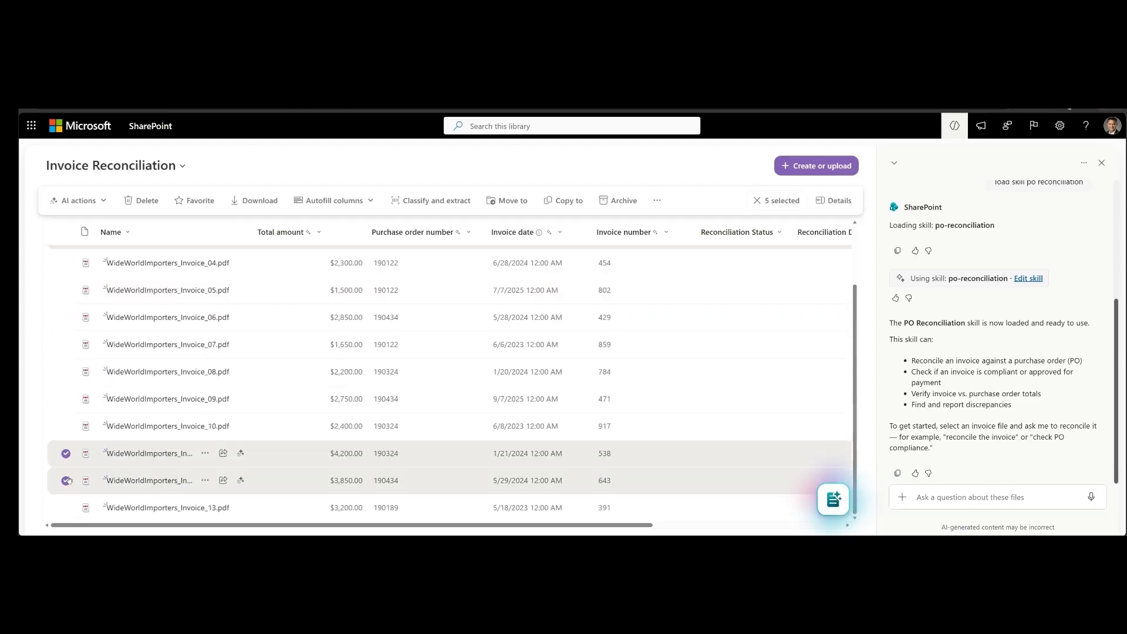
left_click(66, 507)
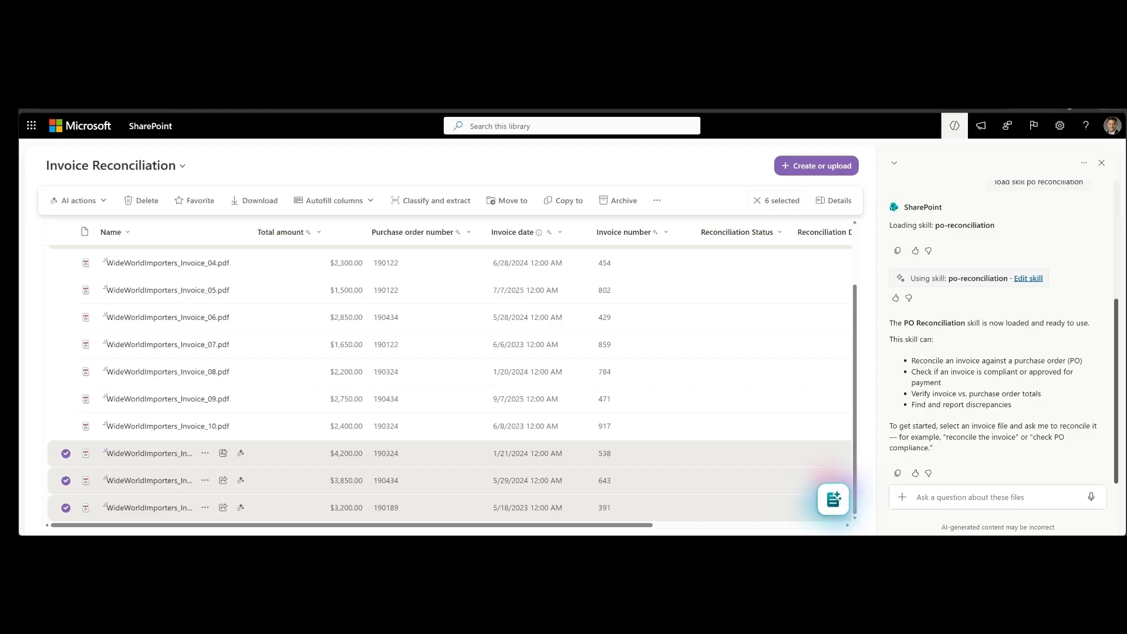
scroll(738, 496, "up", 2)
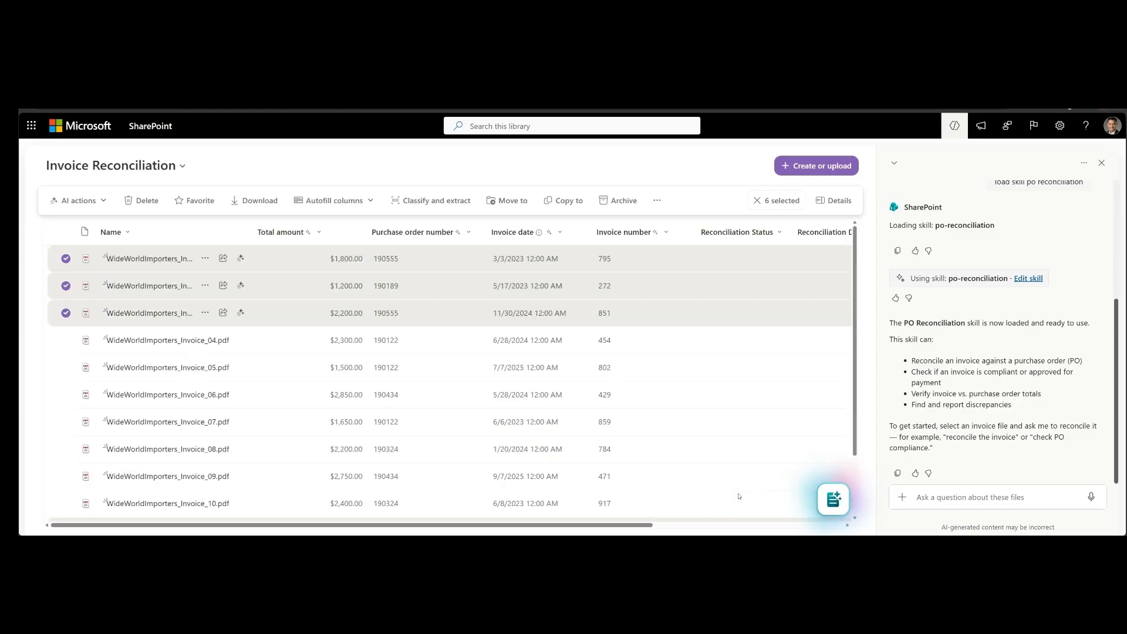
Step: Ask the AI chat to "reconcile selected invoices" and approve updating the items with the reconciliation results
left_click(1008, 496)
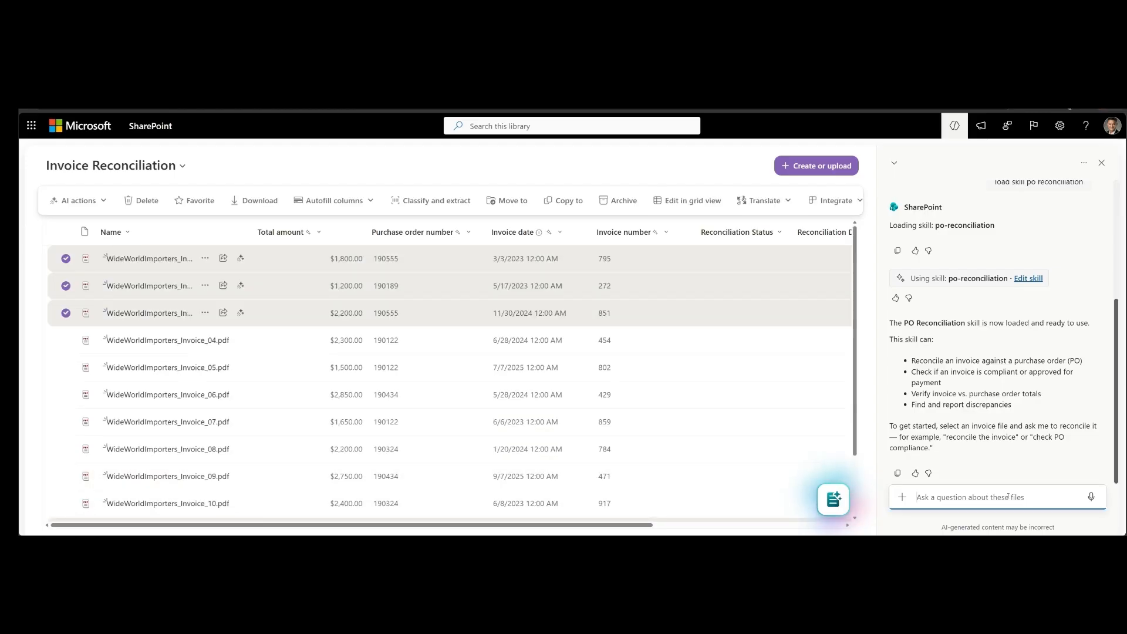
type("reco")
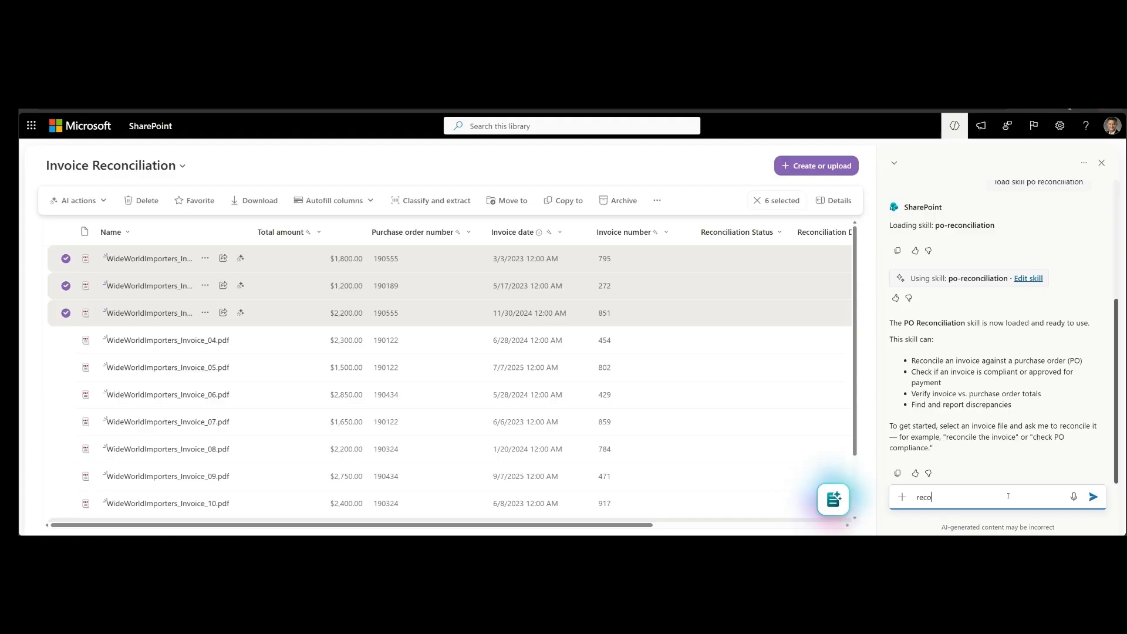
type("ncile selected invoices")
key("Return")
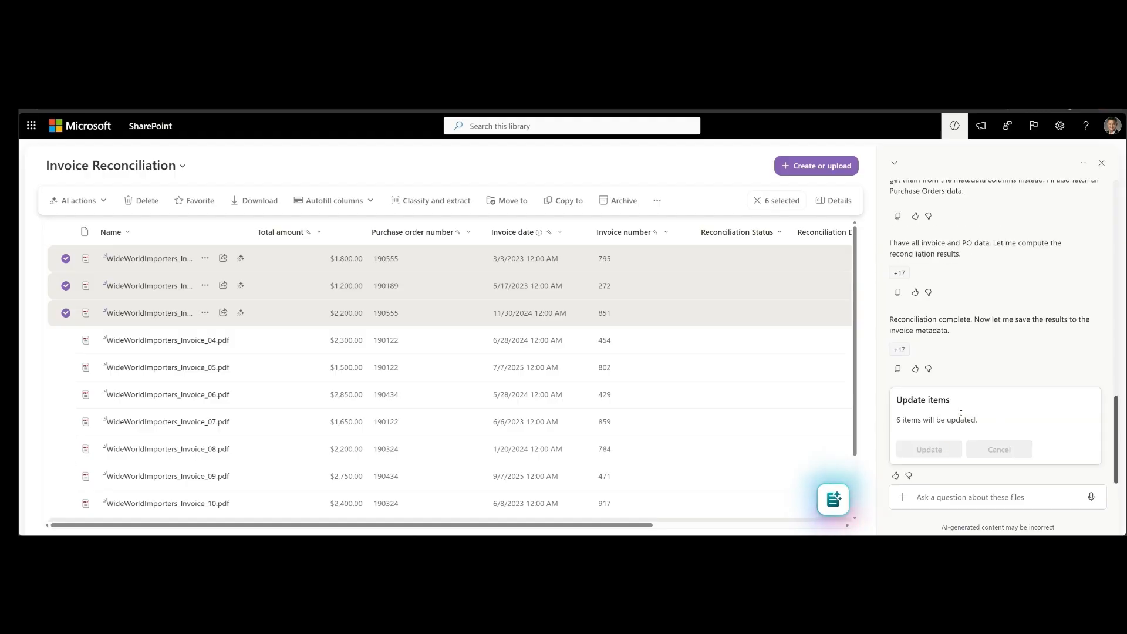
left_click(931, 449)
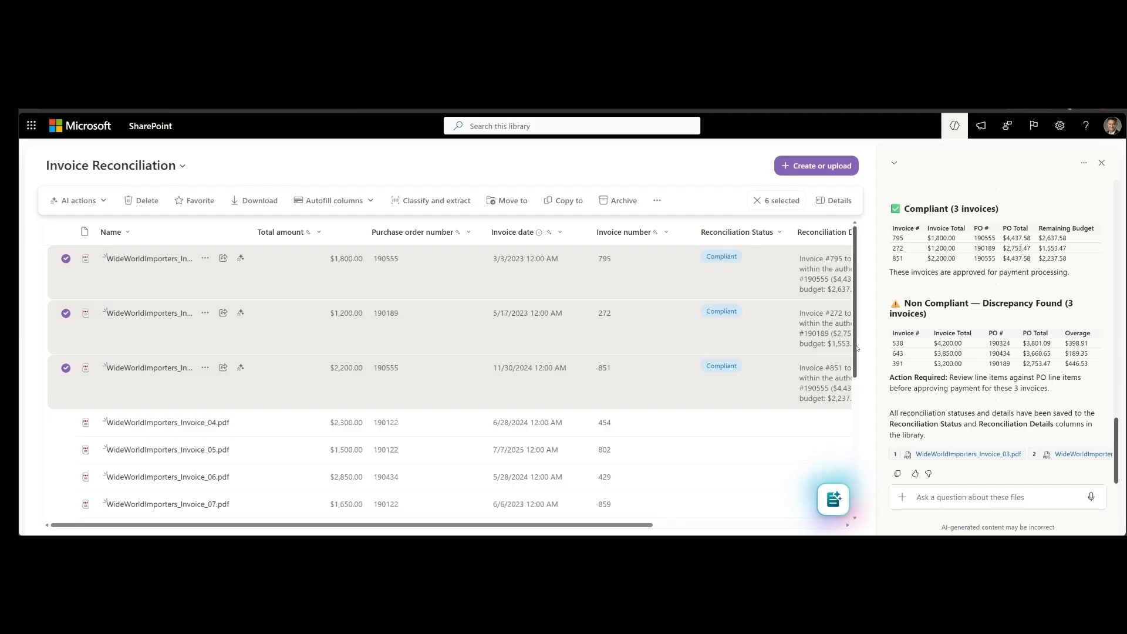
Step: Review the Reconciliation Status and Reconciliation Details columns for the selected invoices at both ends of the list
left_click_drag(861, 350, 852, 488)
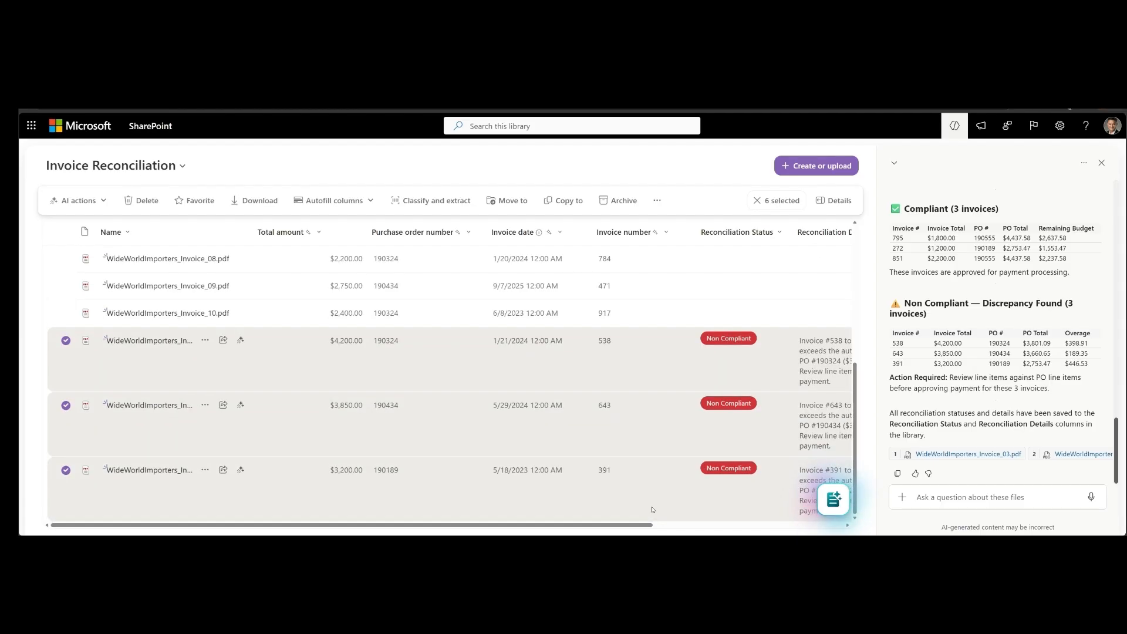
left_click_drag(635, 528, 783, 524)
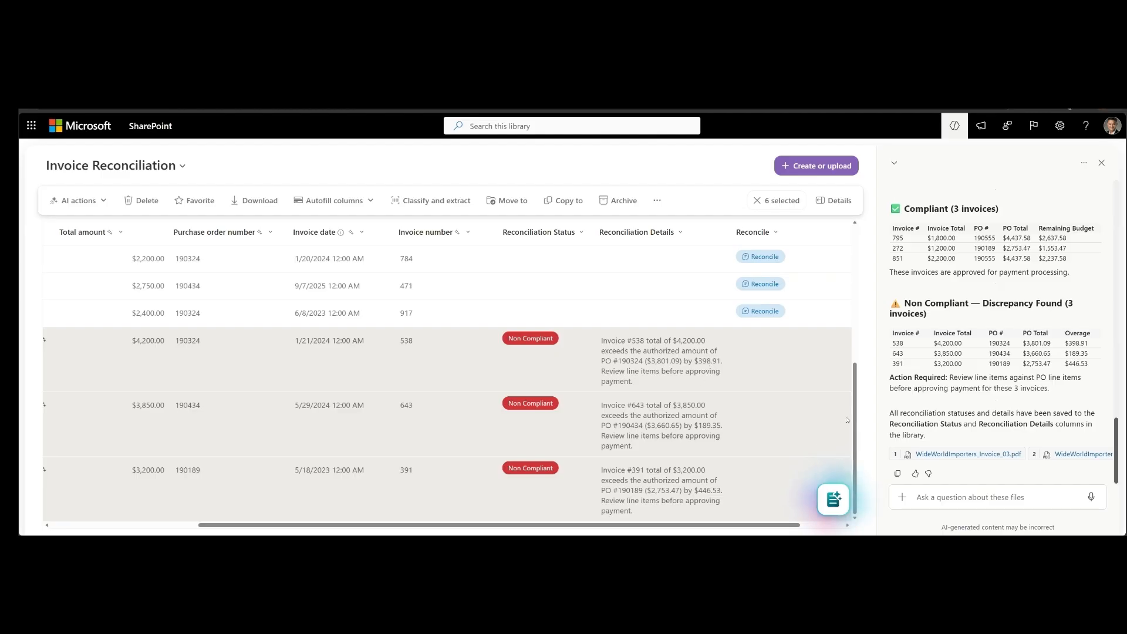
left_click_drag(853, 420, 859, 274)
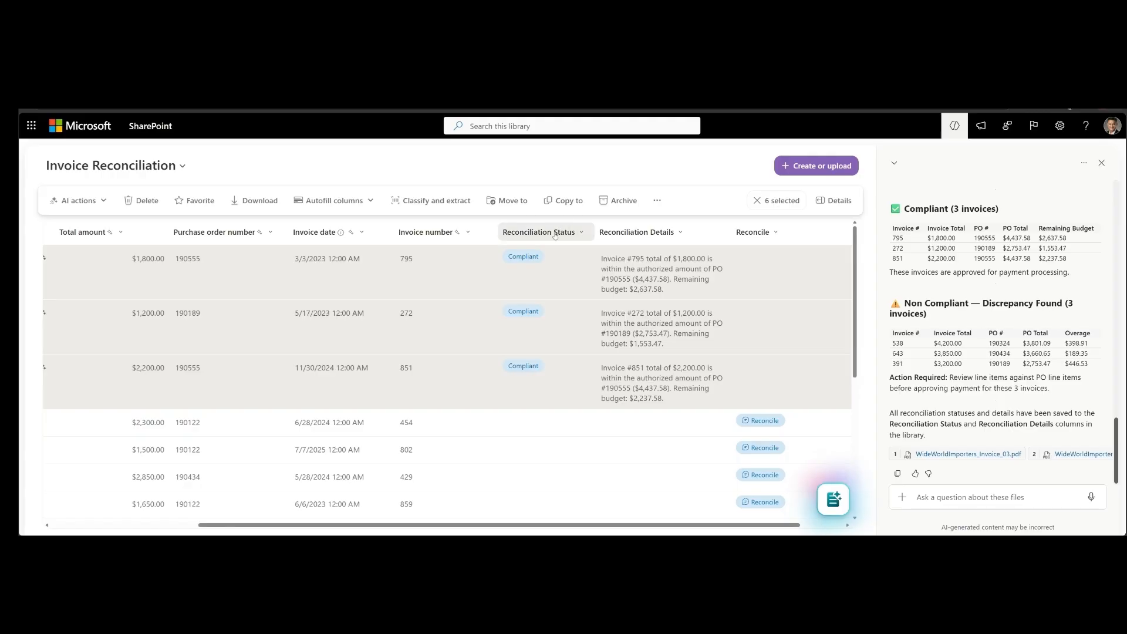